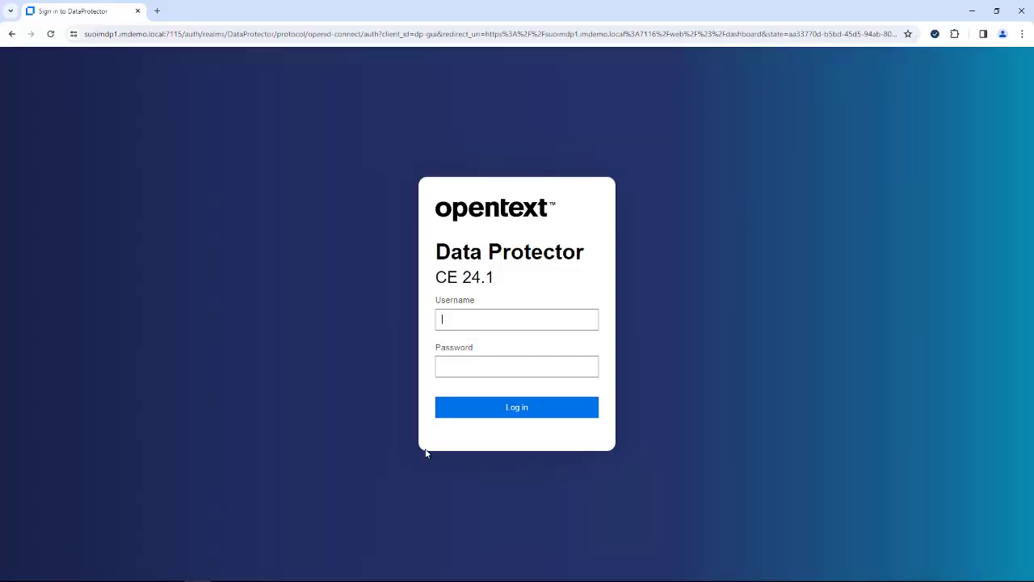
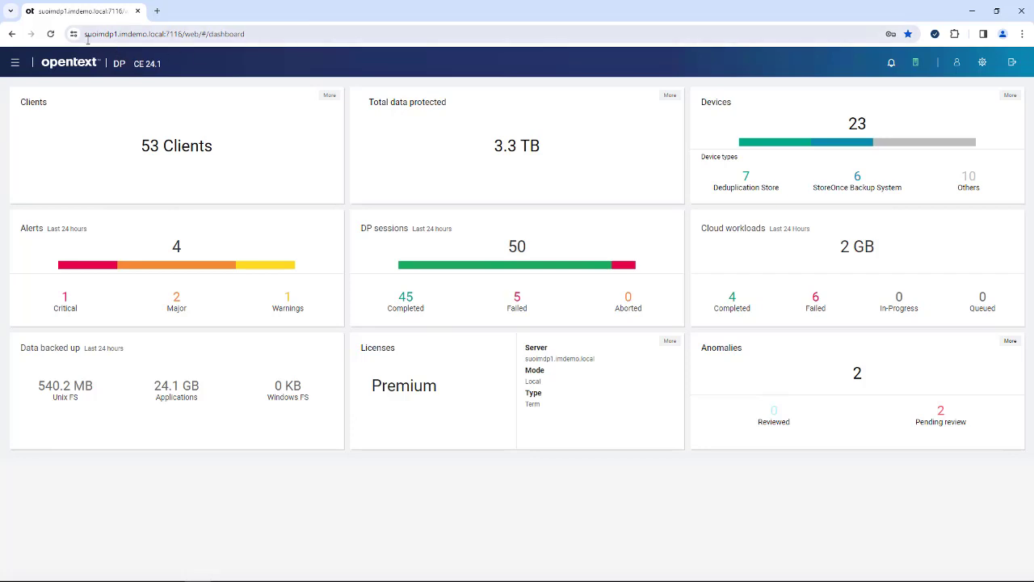
- Sign in with the user's e-mail login and password to reach the Data Protector dashboard
{"action": "left_click", "coordinate": [247, 35]}
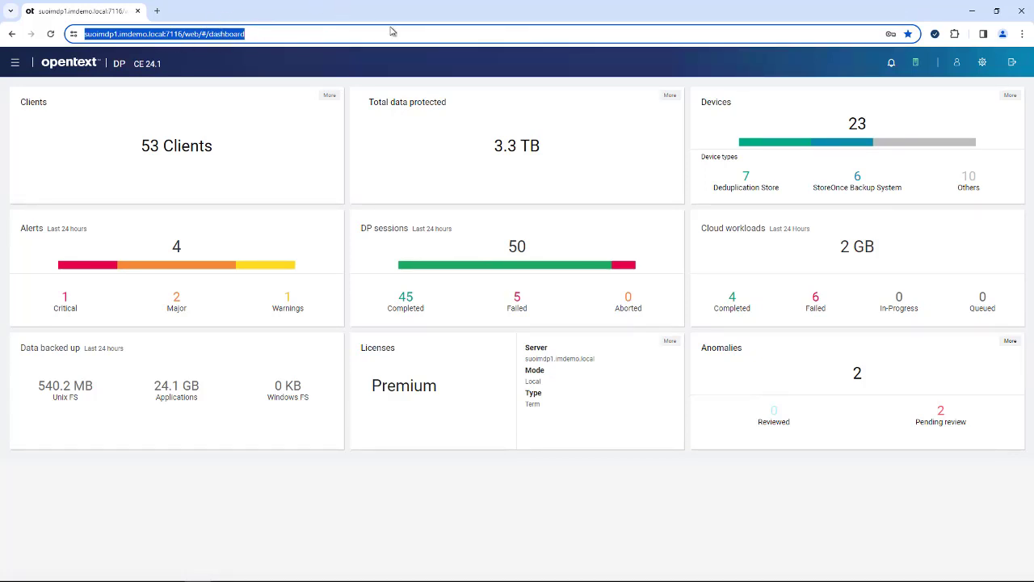
{"action": "left_click", "coordinate": [585, 505]}
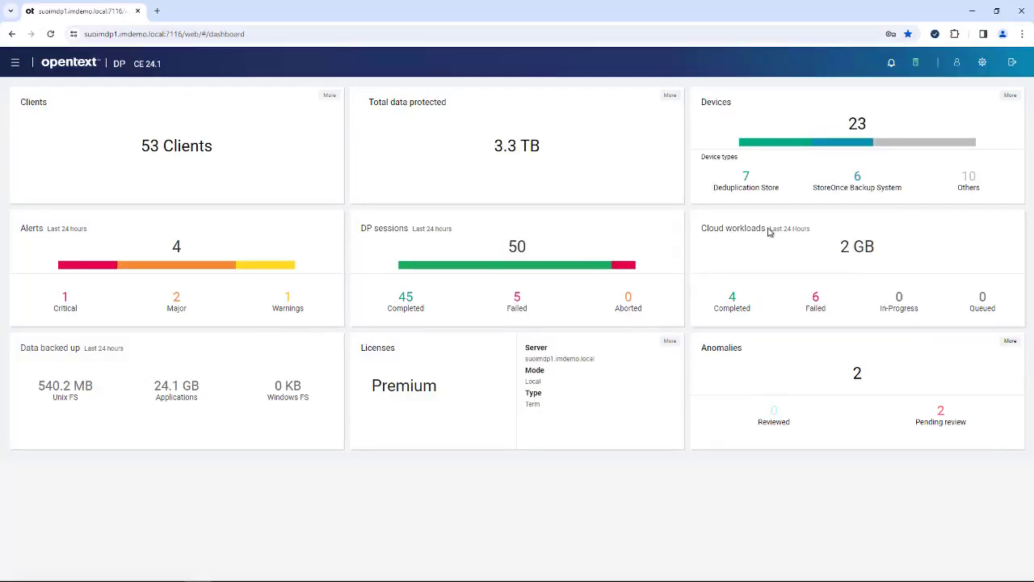
{"action": "left_click_drag", "start_coordinate": [765, 232], "coordinate": [702, 232]}
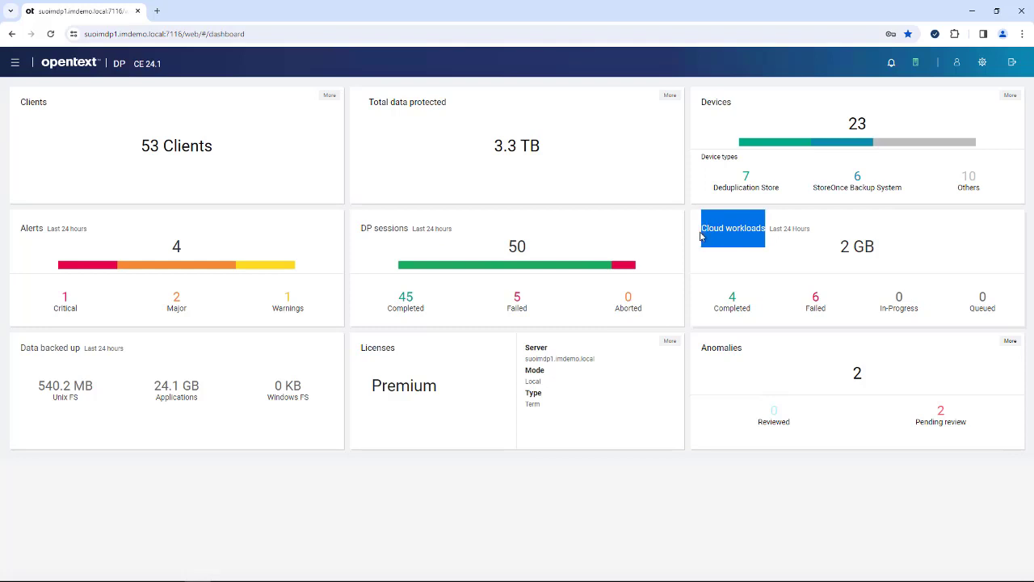
{"action": "left_click", "coordinate": [796, 254]}
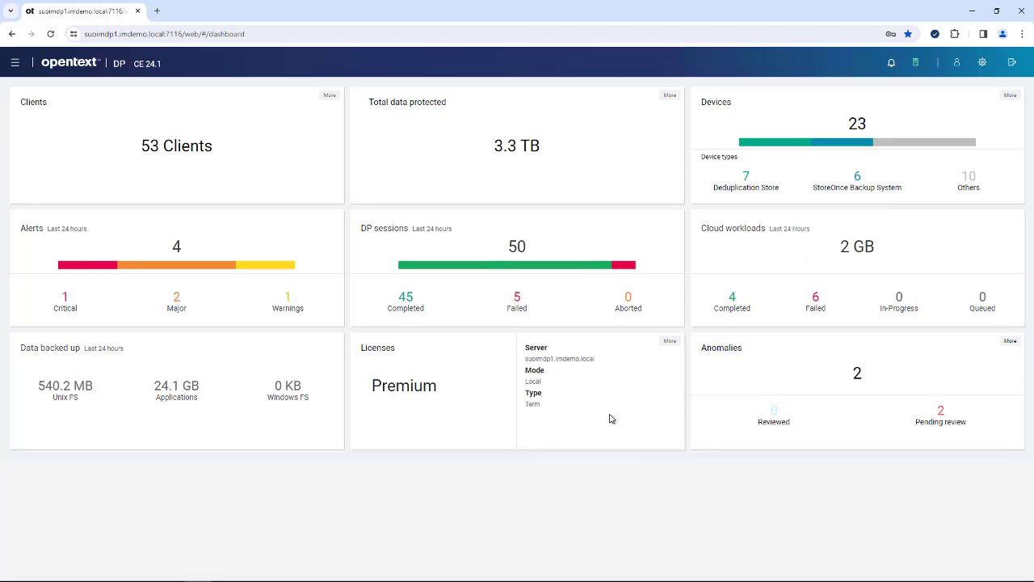
- Open the Anomalies list, then view and close the backup Properties of the 3/18/2024 anomaly
{"action": "left_click", "coordinate": [838, 383]}
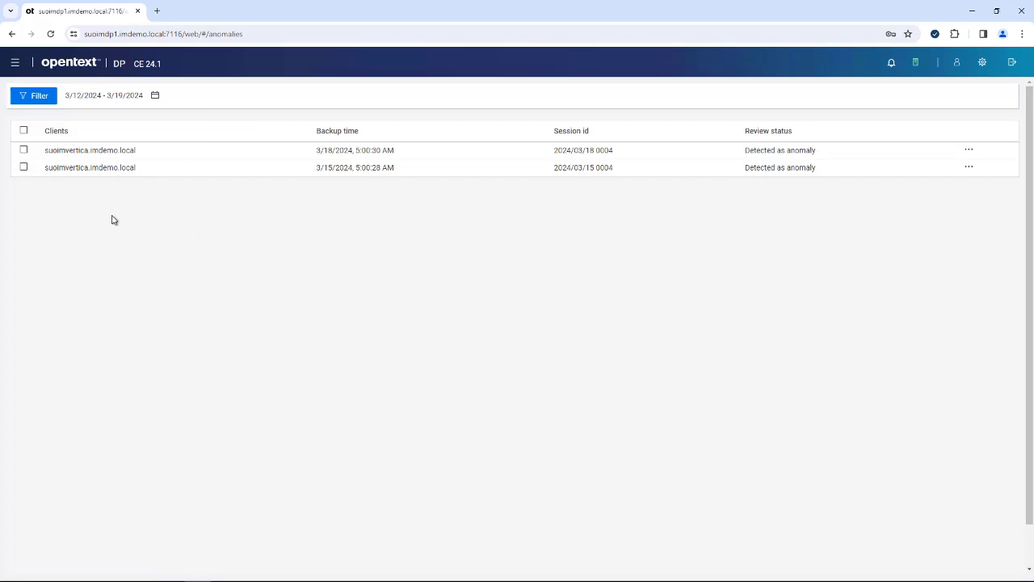
{"action": "left_click", "coordinate": [24, 150]}
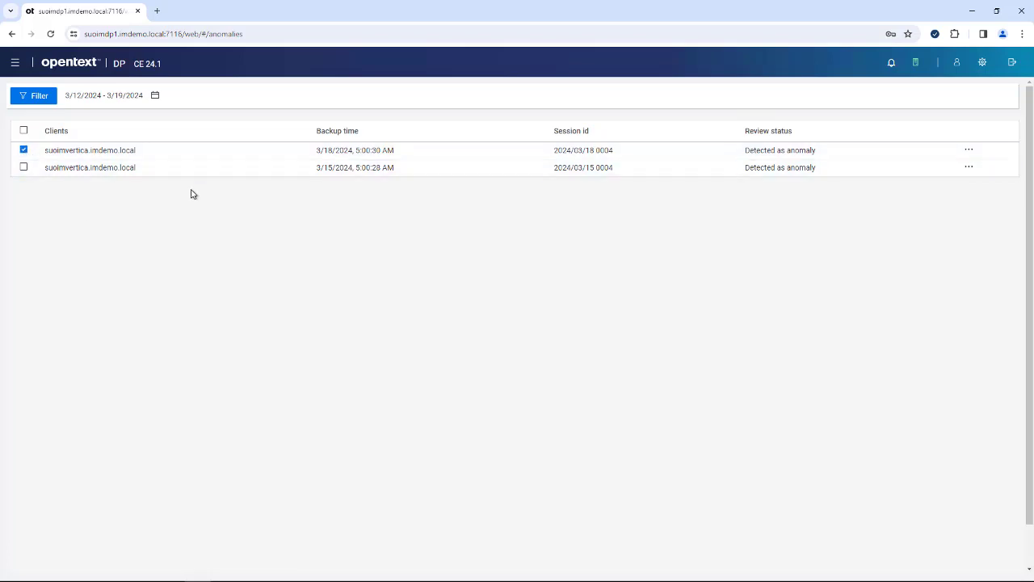
{"action": "left_click", "coordinate": [969, 151]}
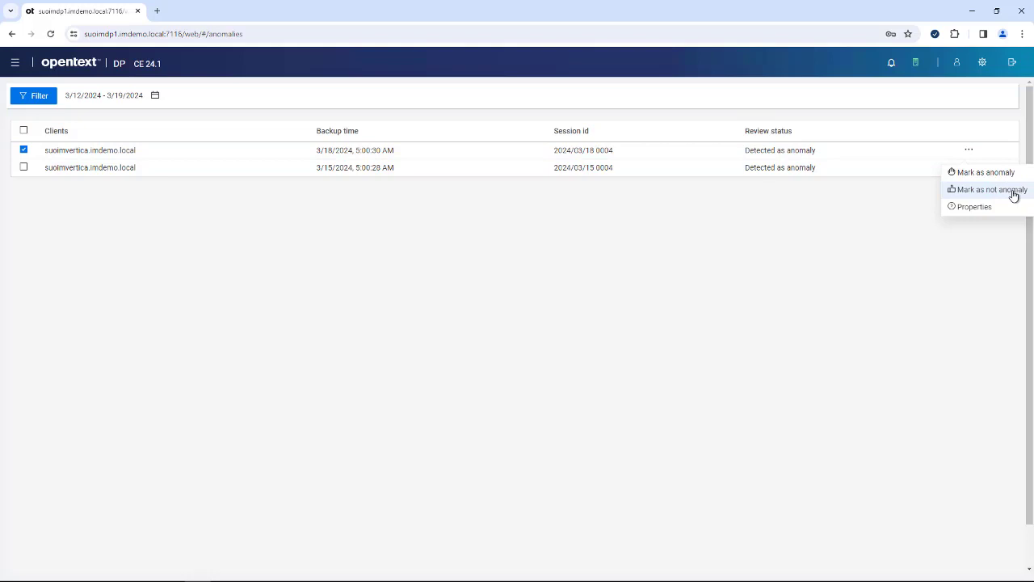
{"action": "left_click", "coordinate": [980, 207]}
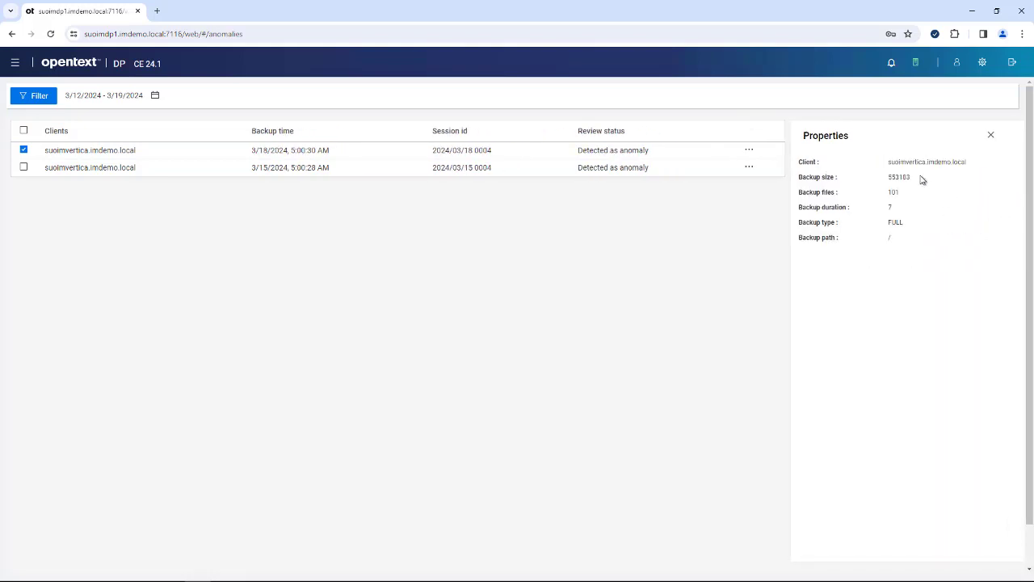
{"action": "left_click", "coordinate": [994, 136]}
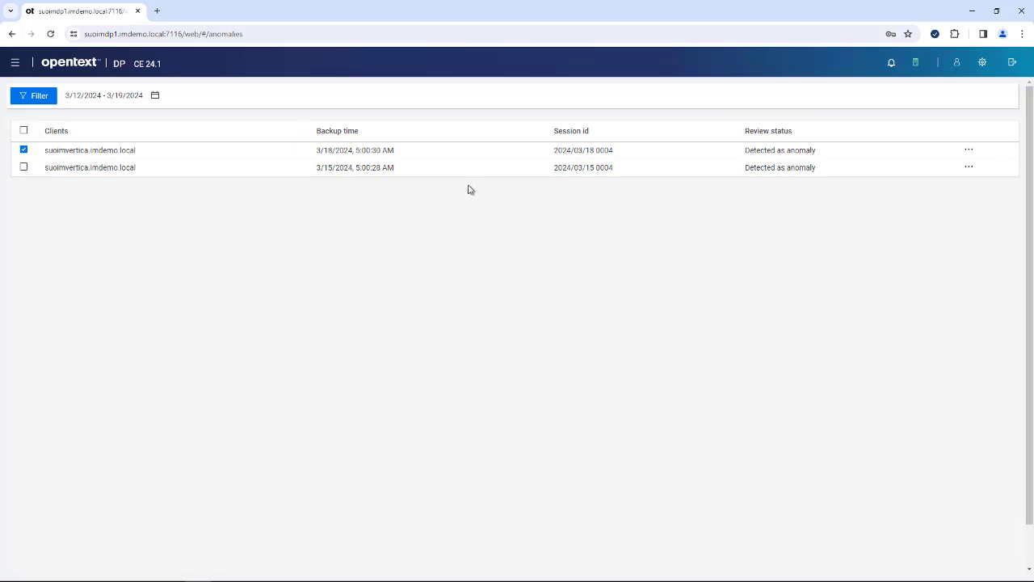
- Go back to the dashboard, open the 53-client list and show its filter options
{"action": "left_click", "coordinate": [13, 65]}
{"action": "left_click", "coordinate": [49, 116]}
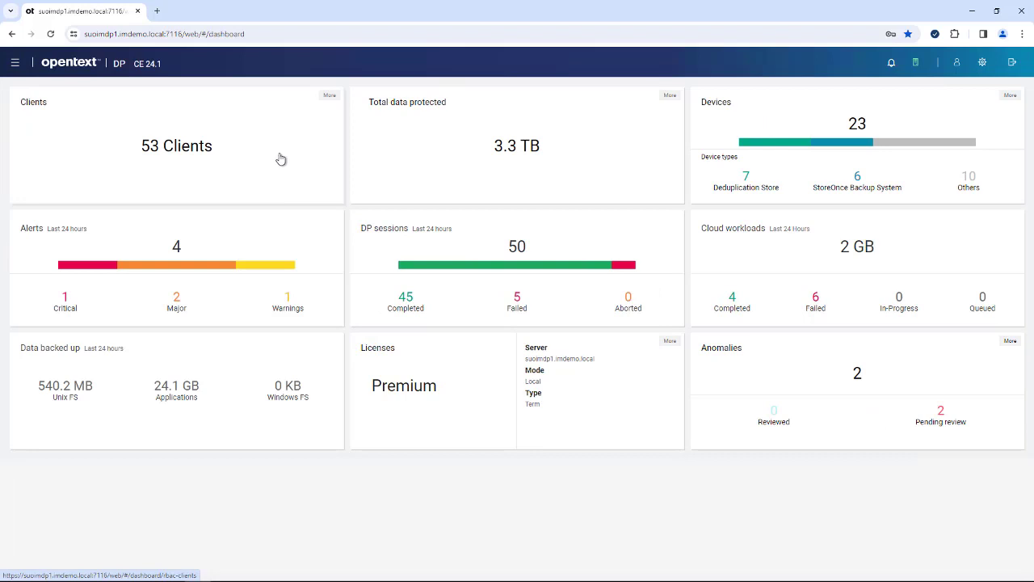
{"action": "left_click", "coordinate": [186, 148]}
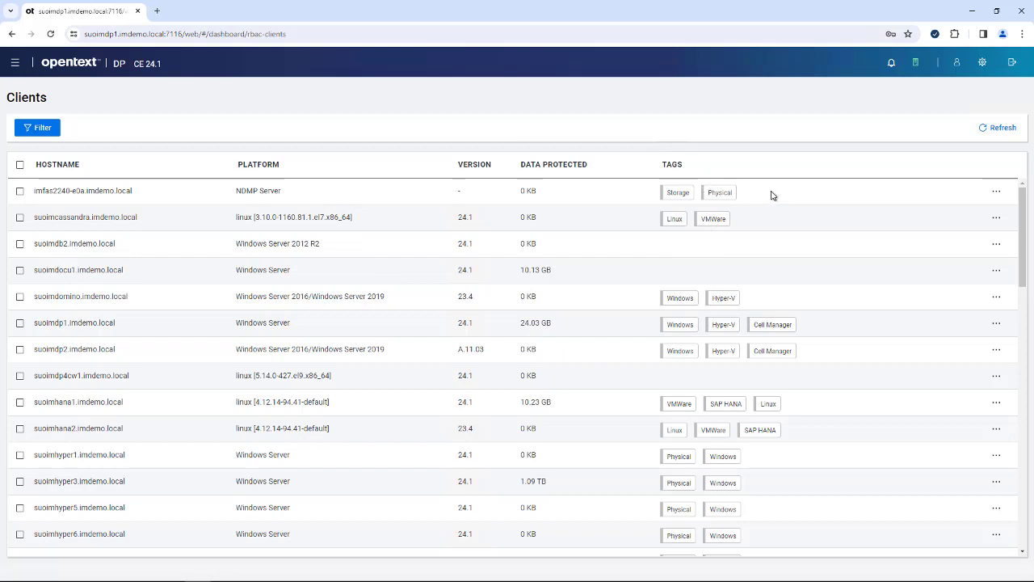
{"action": "left_click", "coordinate": [34, 132]}
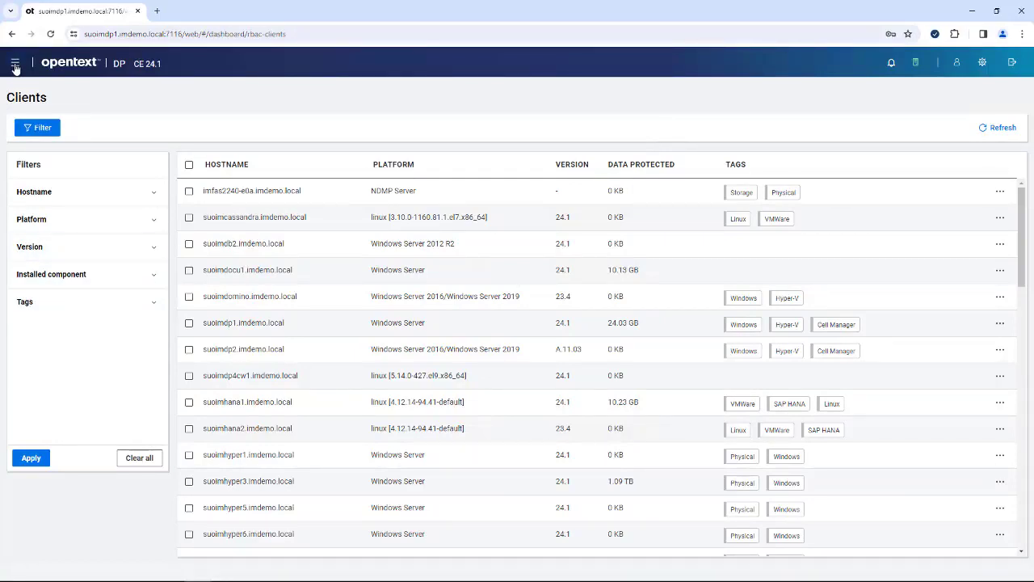
{"action": "left_click", "coordinate": [14, 65]}
{"action": "left_click", "coordinate": [32, 129]}
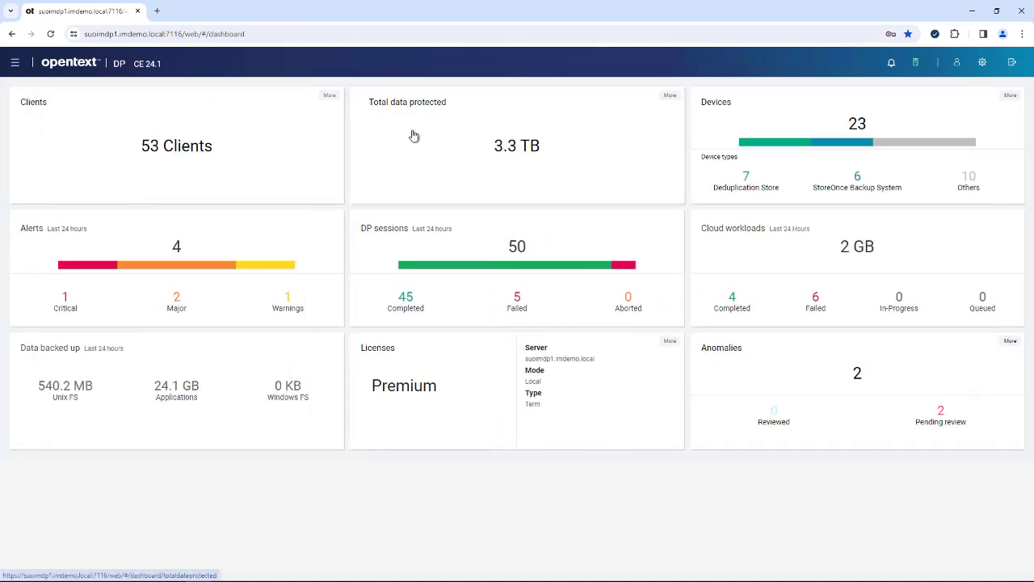
{"action": "left_click", "coordinate": [514, 148]}
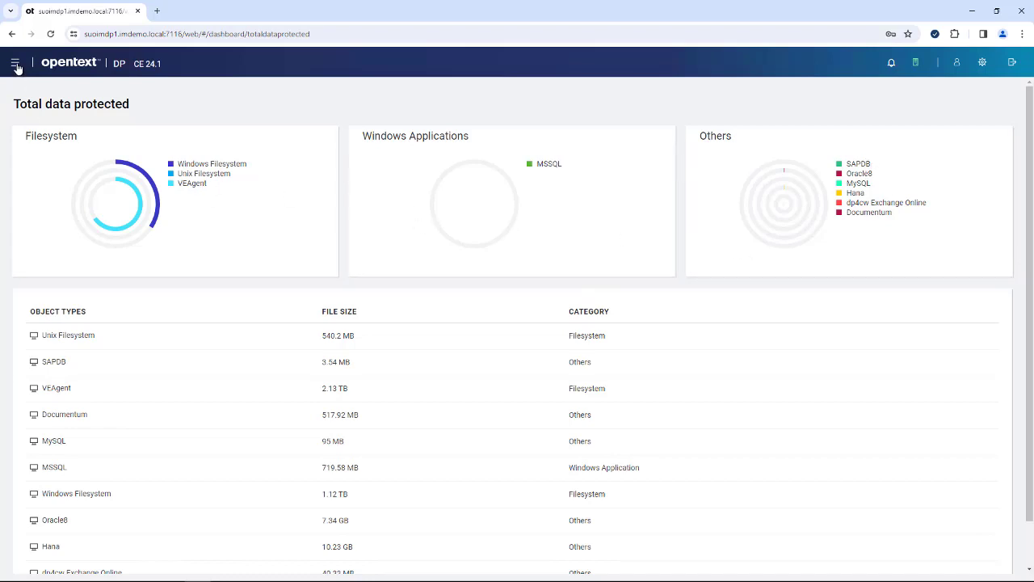
{"action": "left_click", "coordinate": [16, 65]}
{"action": "left_click", "coordinate": [32, 113]}
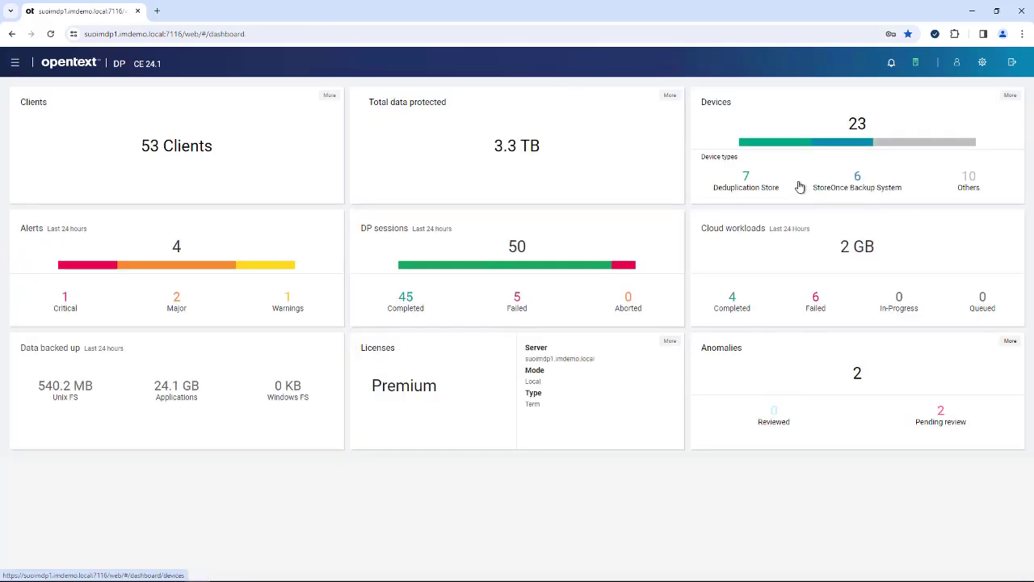
- Open the Devices list of SCSI Library and Backup To Disk devices with their media pools
{"action": "left_click", "coordinate": [855, 143]}
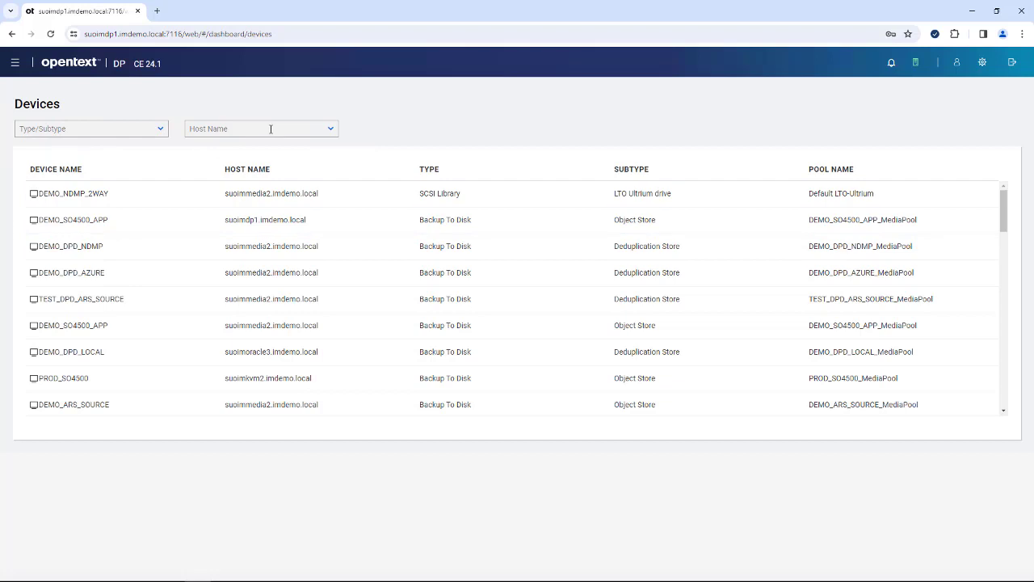
{"action": "left_click", "coordinate": [13, 63]}
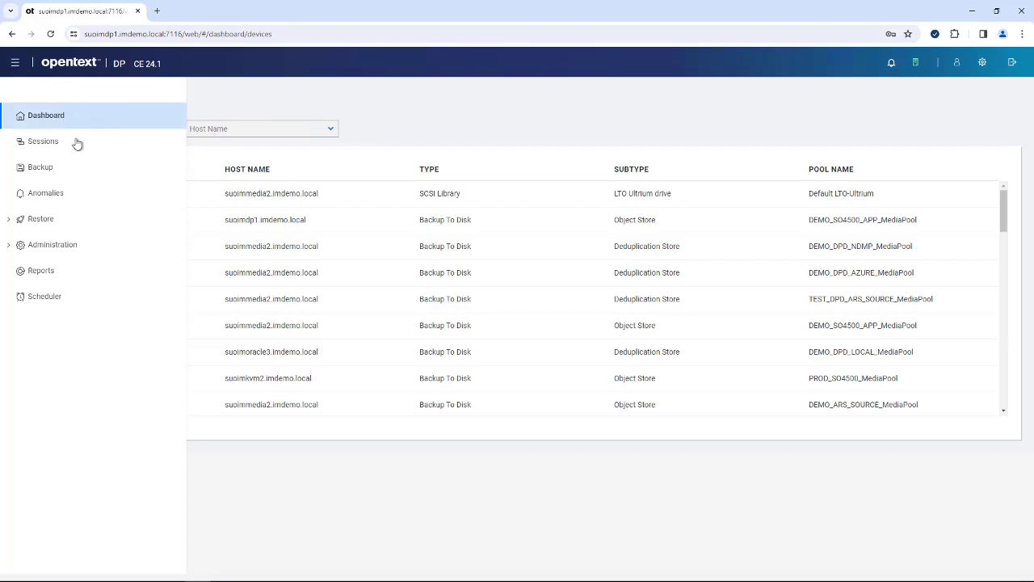
- Filter the Sessions list to March 1–19, 2024, showing 78 error/failure sessions
{"action": "left_click", "coordinate": [44, 143]}
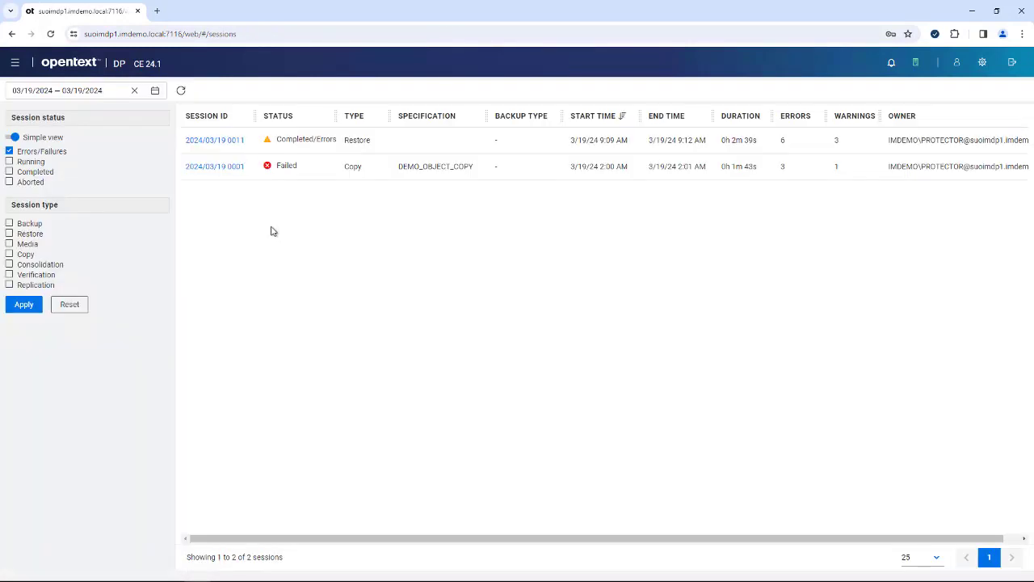
{"action": "left_click", "coordinate": [154, 92]}
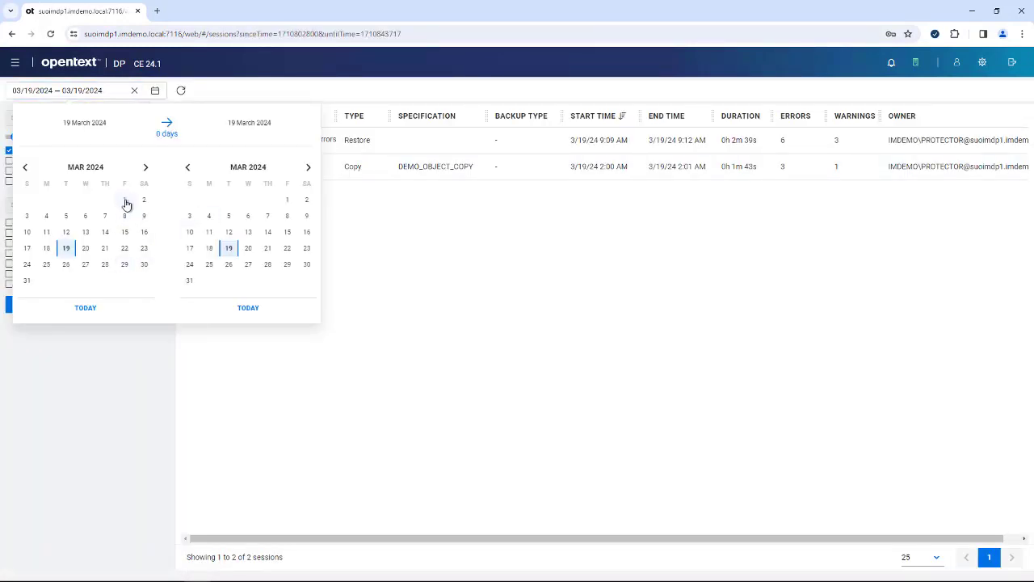
{"action": "left_click", "coordinate": [126, 202]}
{"action": "left_click", "coordinate": [87, 310]}
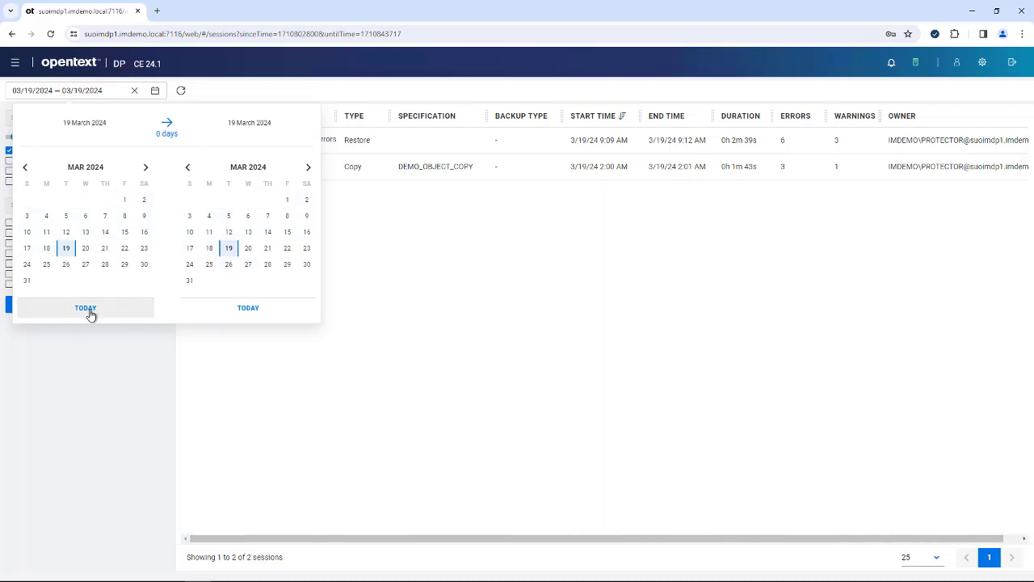
{"action": "left_click", "coordinate": [123, 202]}
{"action": "left_click", "coordinate": [137, 409]}
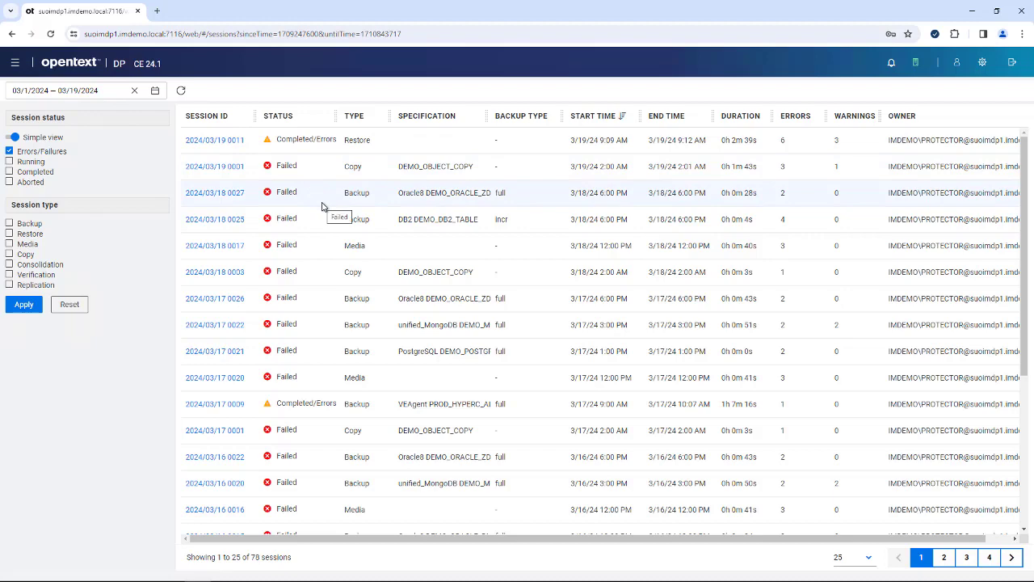
- Open session 2024/03/18 0027, expand its error message, then return to Sessions
{"action": "left_click", "coordinate": [229, 198]}
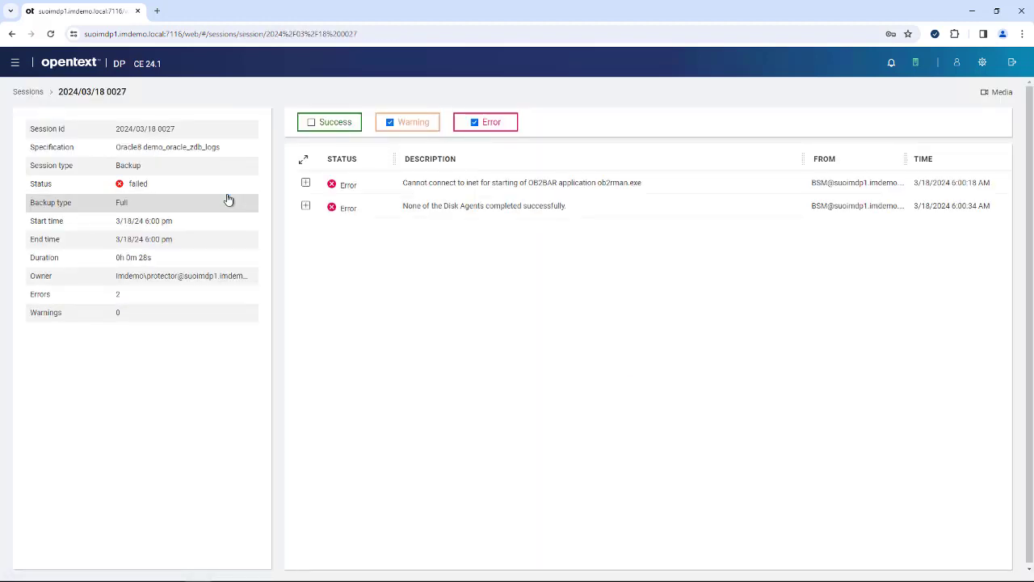
{"action": "left_click", "coordinate": [305, 206]}
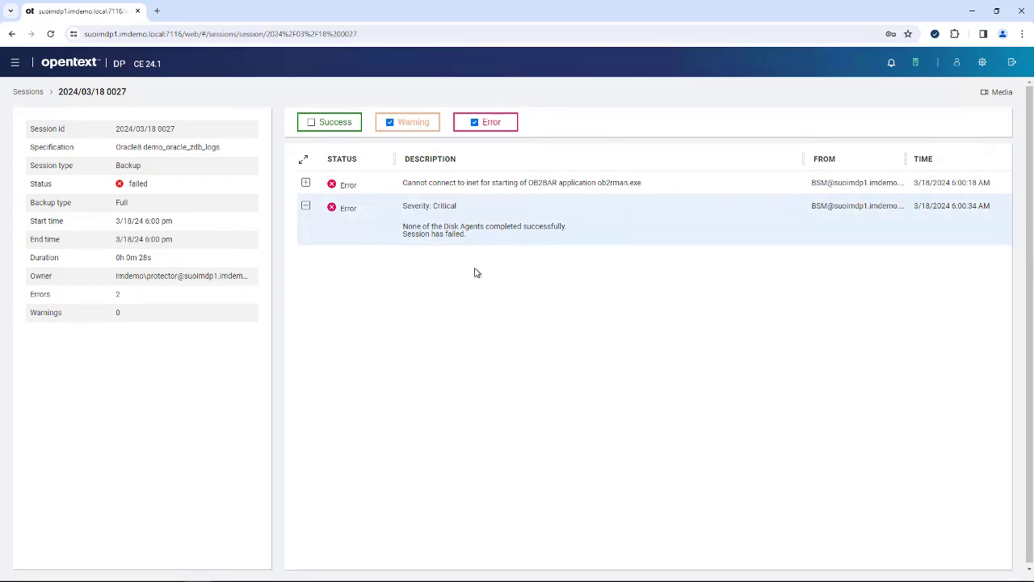
{"action": "left_click", "coordinate": [15, 63]}
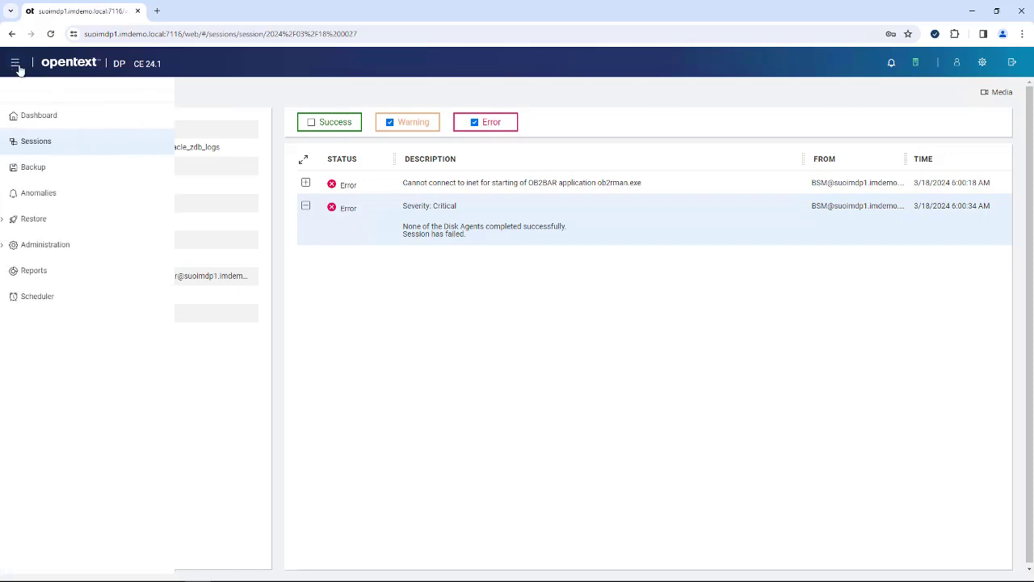
{"action": "left_click", "coordinate": [43, 144]}
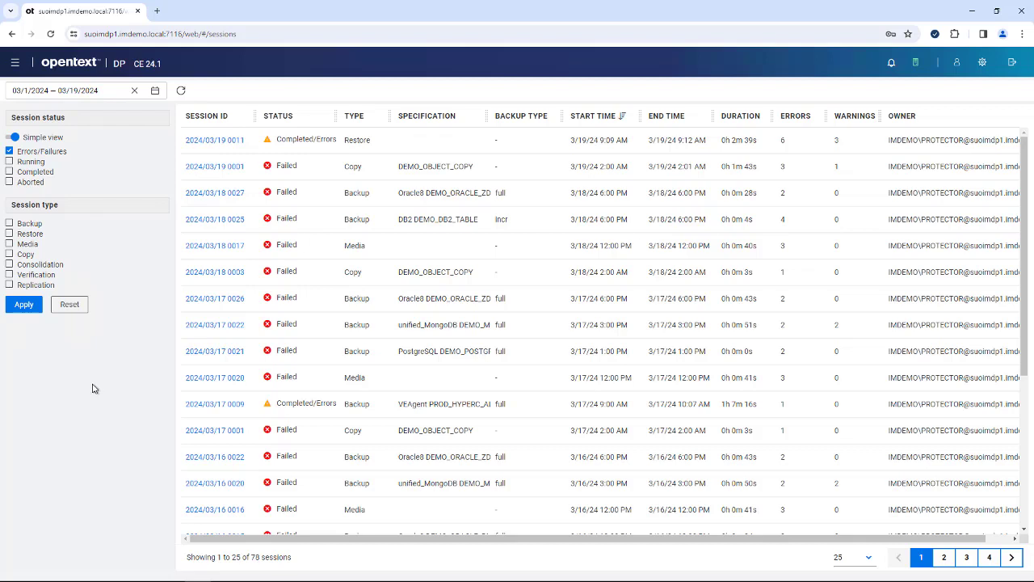
{"action": "left_click", "coordinate": [15, 63]}
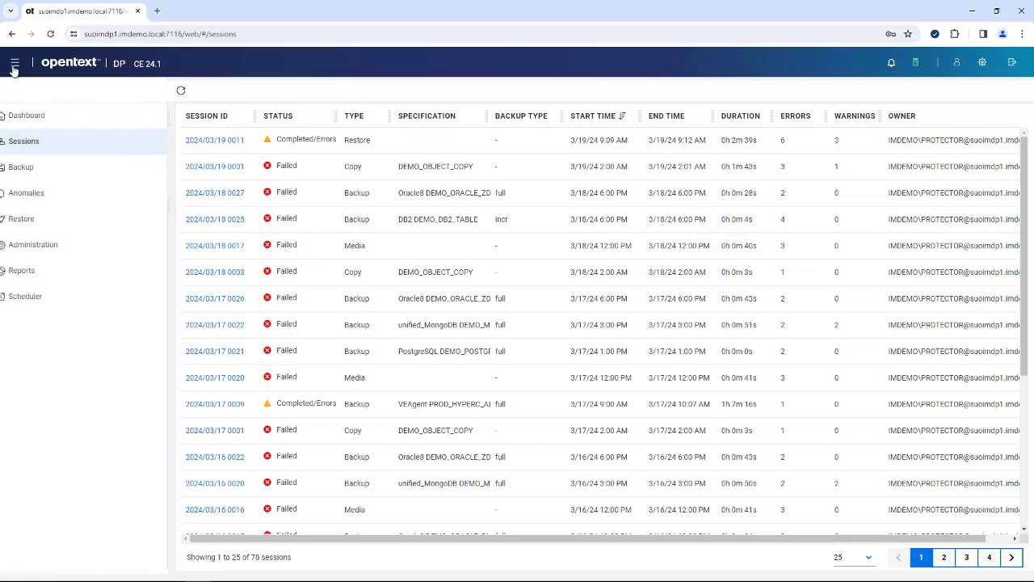
- Go to Administration > Roles to list roles such as admin, cell_clients, mytestrole1 and operator
{"action": "left_click", "coordinate": [45, 198]}
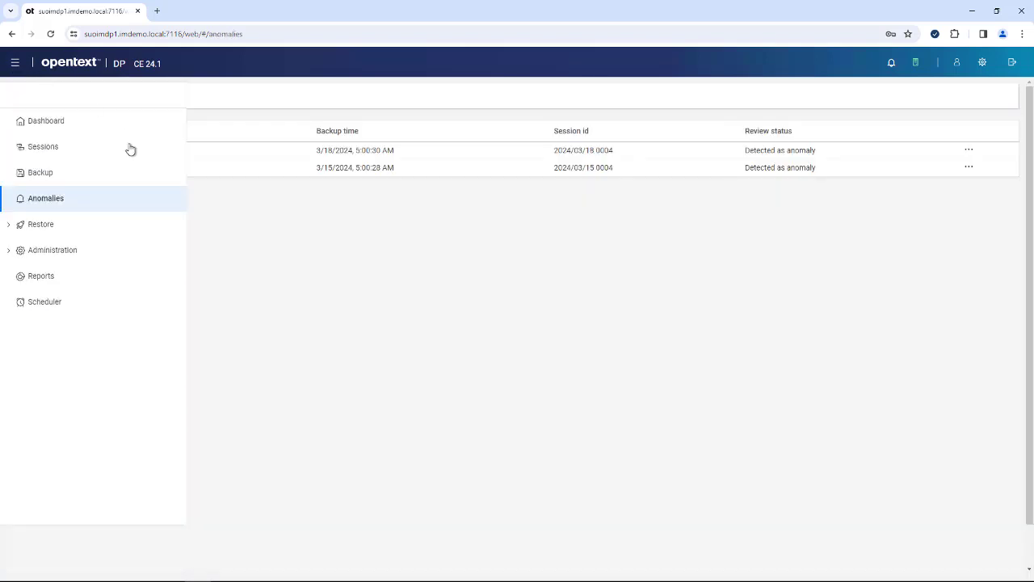
{"action": "left_click", "coordinate": [45, 254]}
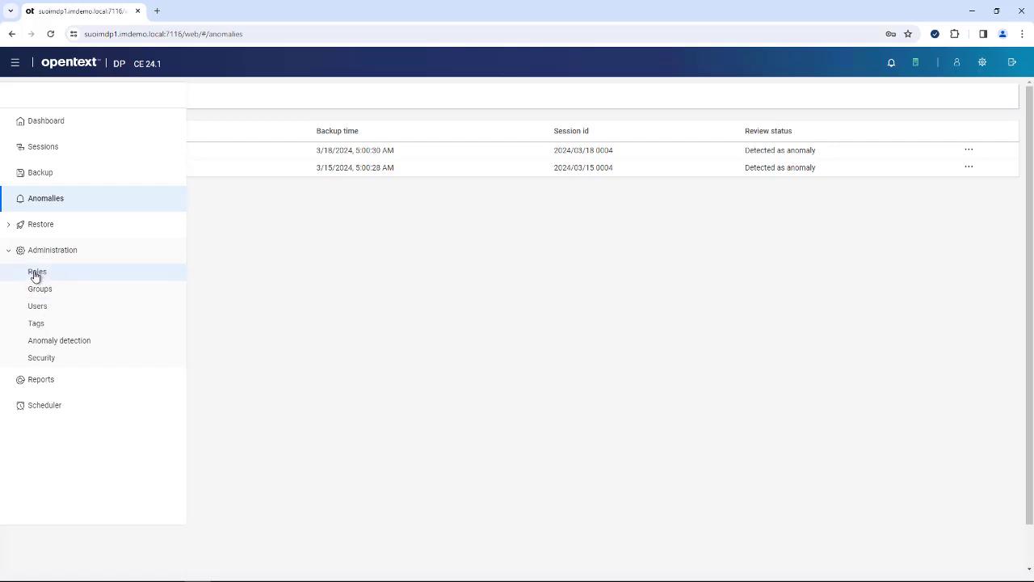
{"action": "left_click", "coordinate": [40, 271]}
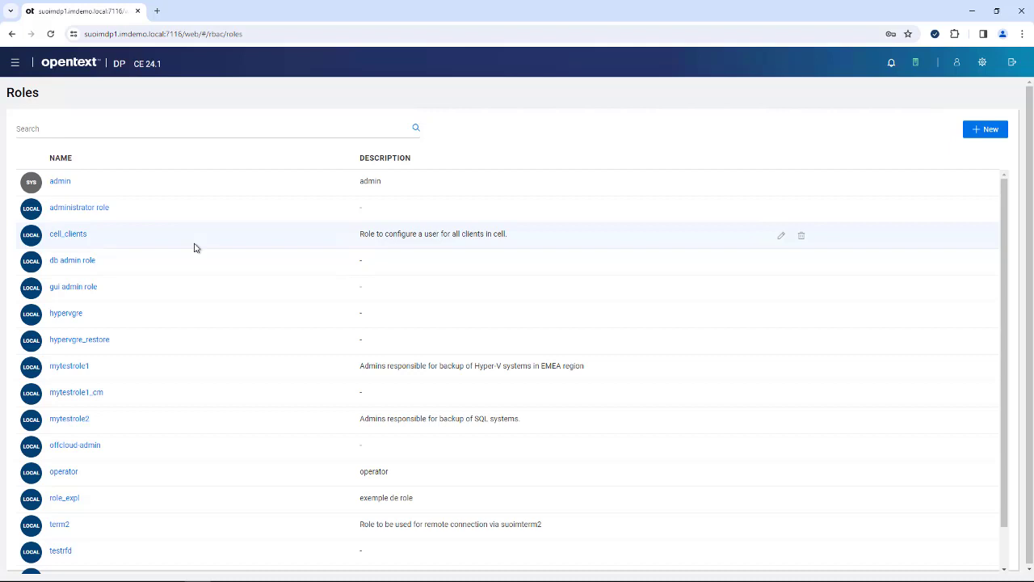
{"action": "left_click", "coordinate": [16, 64]}
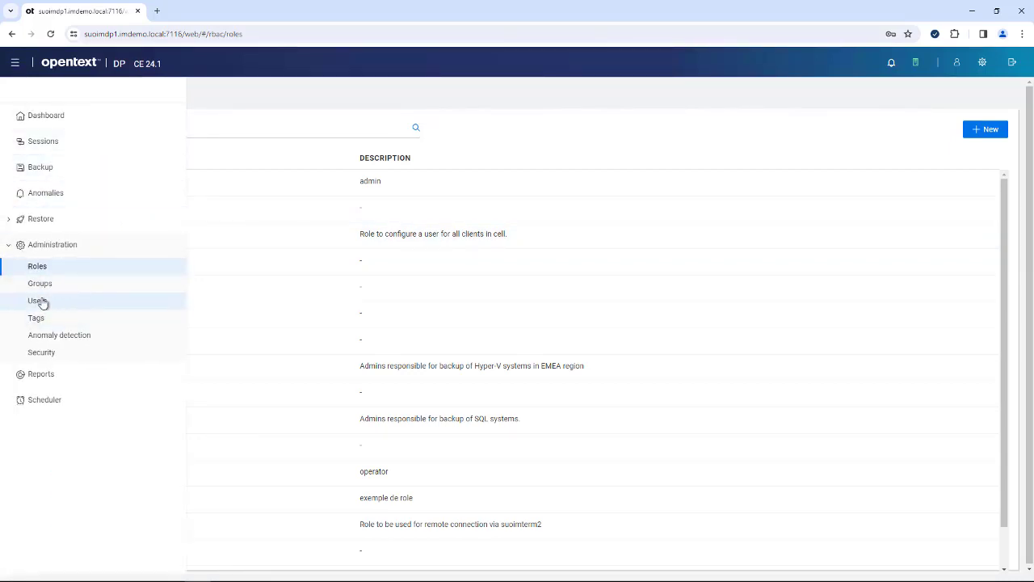
- Scroll through the Users list and its MFA settings, then open the Tags page
{"action": "left_click", "coordinate": [37, 301]}
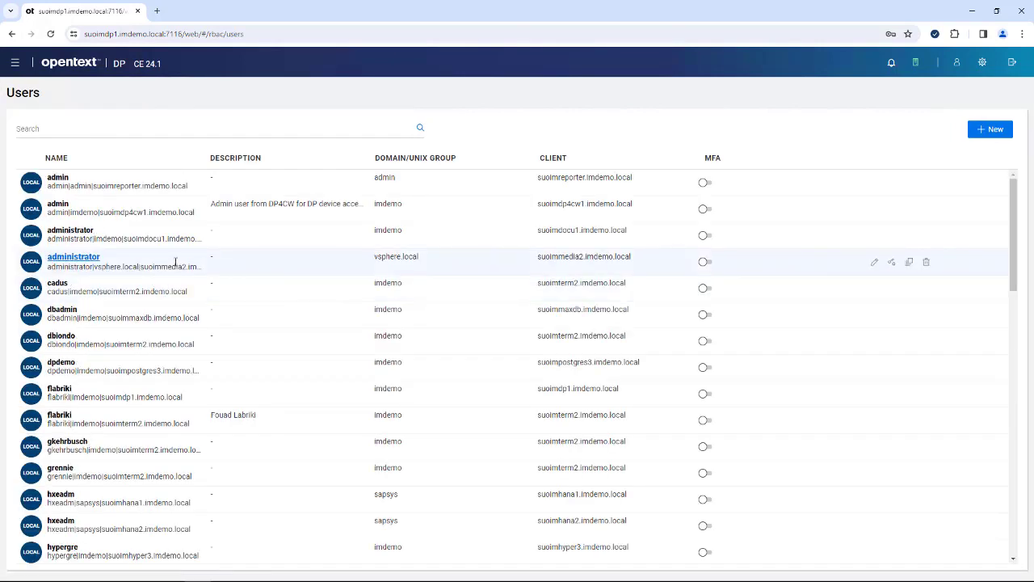
{"action": "scroll", "coordinate": [174, 267], "scroll_direction": "down", "scroll_amount": 8}
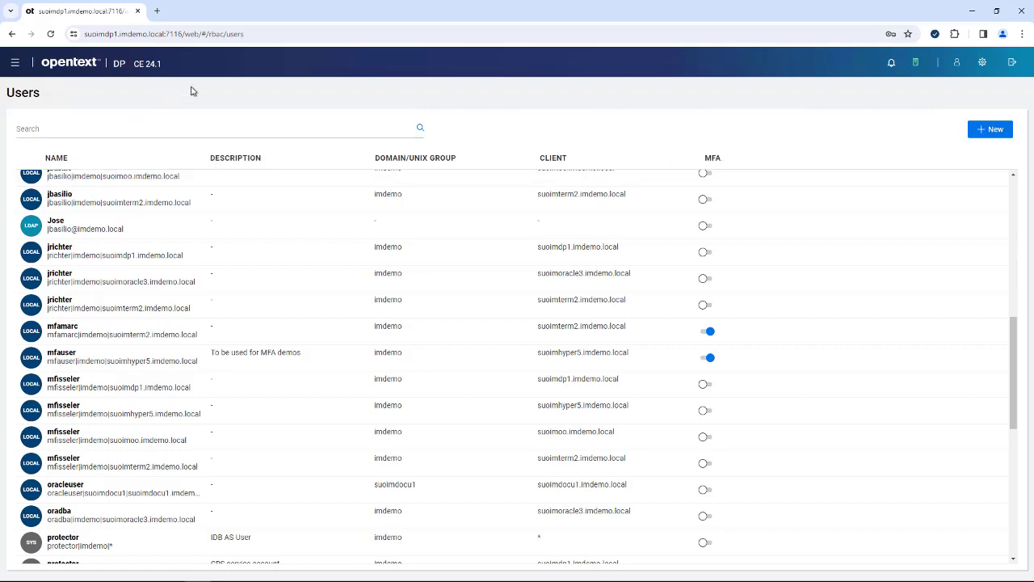
{"action": "left_click", "coordinate": [15, 64]}
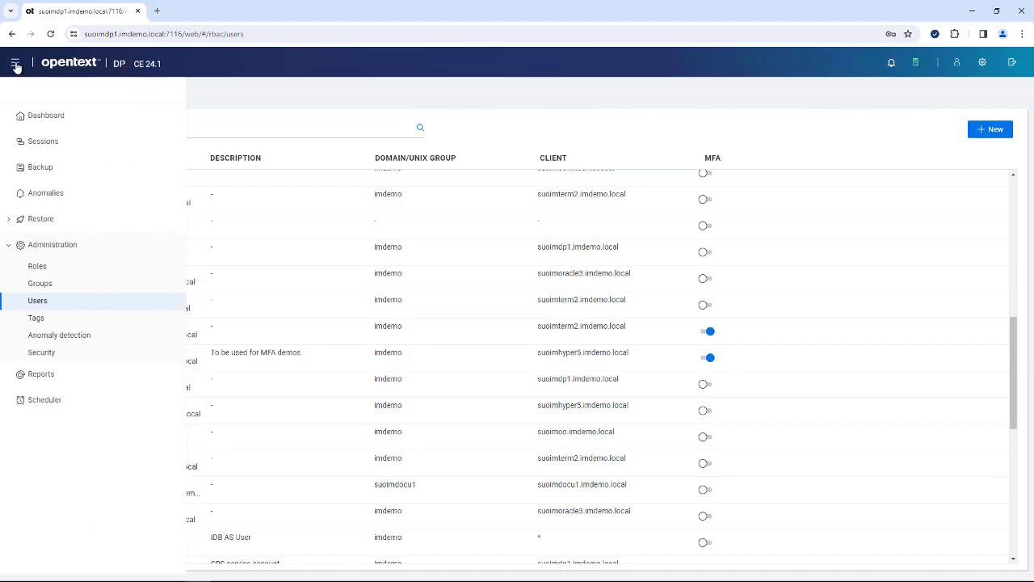
{"action": "left_click", "coordinate": [37, 320]}
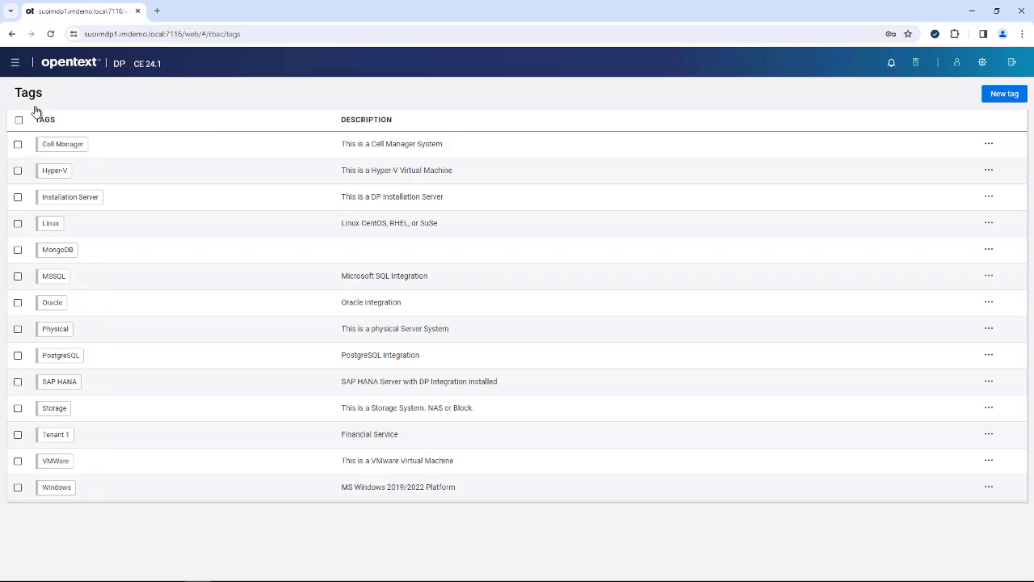
- Open Administration > Anomaly detection to confirm anomaly detection is enabled
{"action": "left_click", "coordinate": [14, 63]}
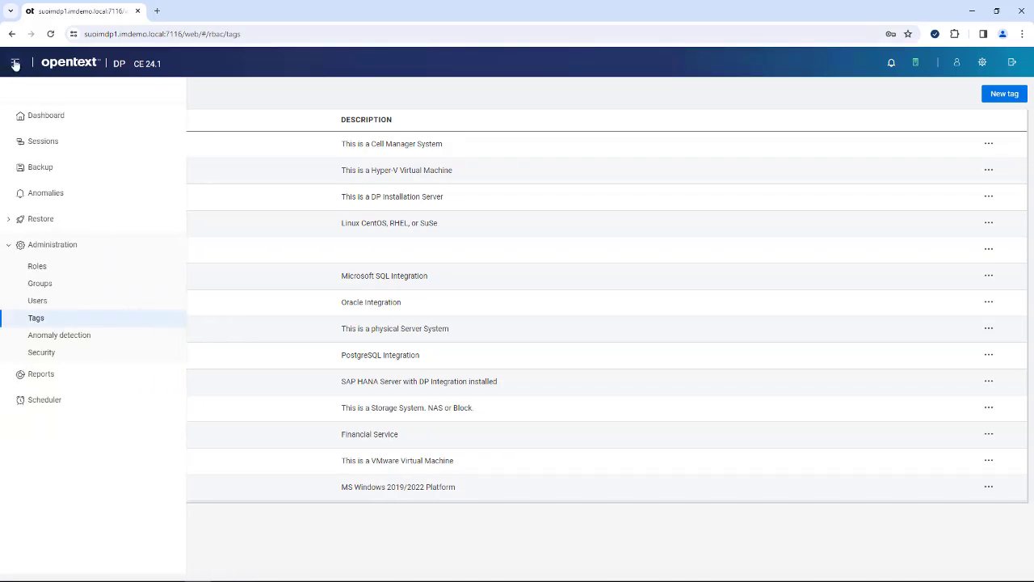
{"action": "left_click", "coordinate": [53, 340]}
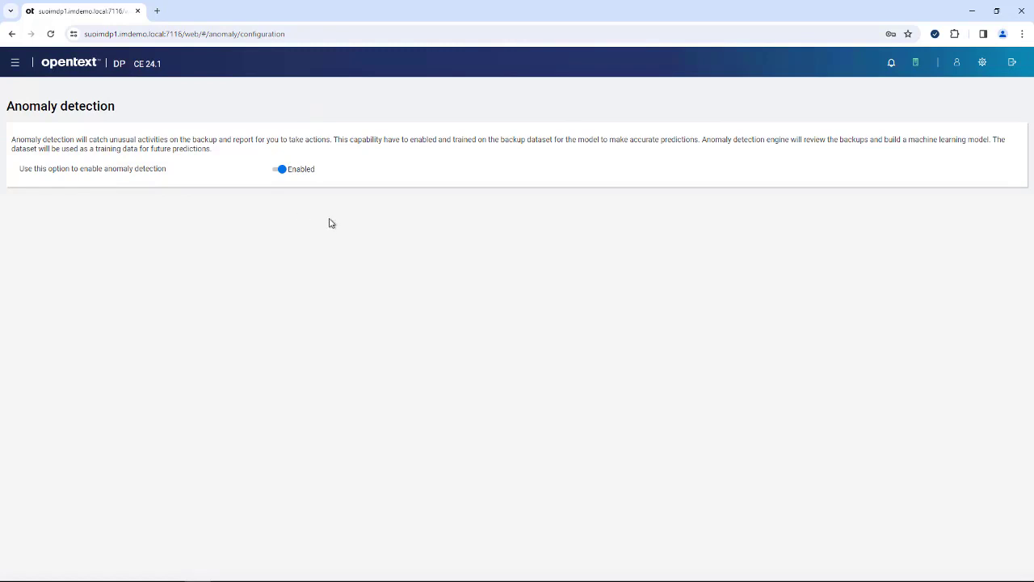
{"action": "left_click", "coordinate": [15, 66]}
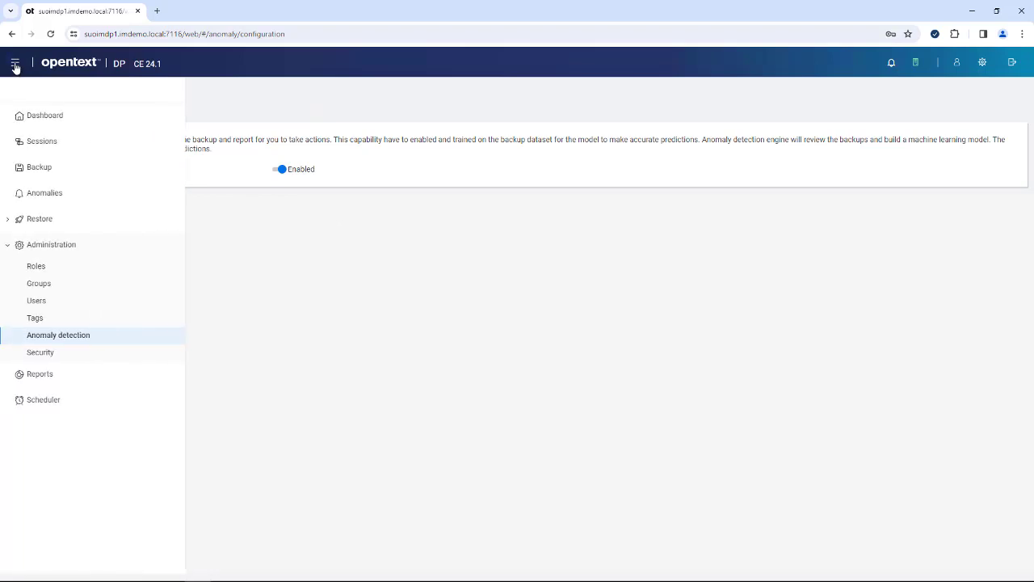
- Open Administration > Security, where system-wide Multi-Factor Authentication shows Disabled
{"action": "left_click", "coordinate": [40, 359]}
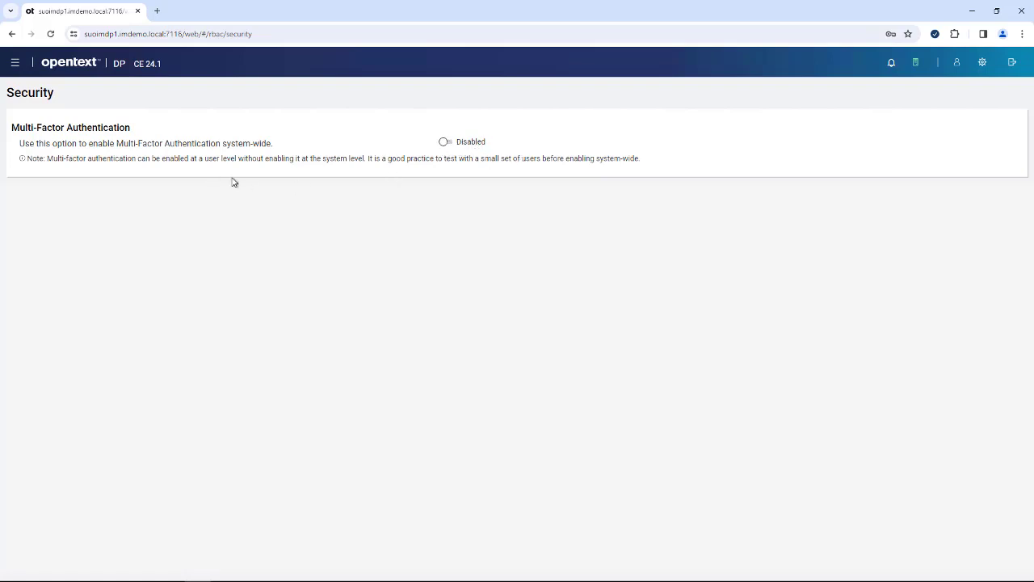
{"action": "left_click", "coordinate": [15, 64]}
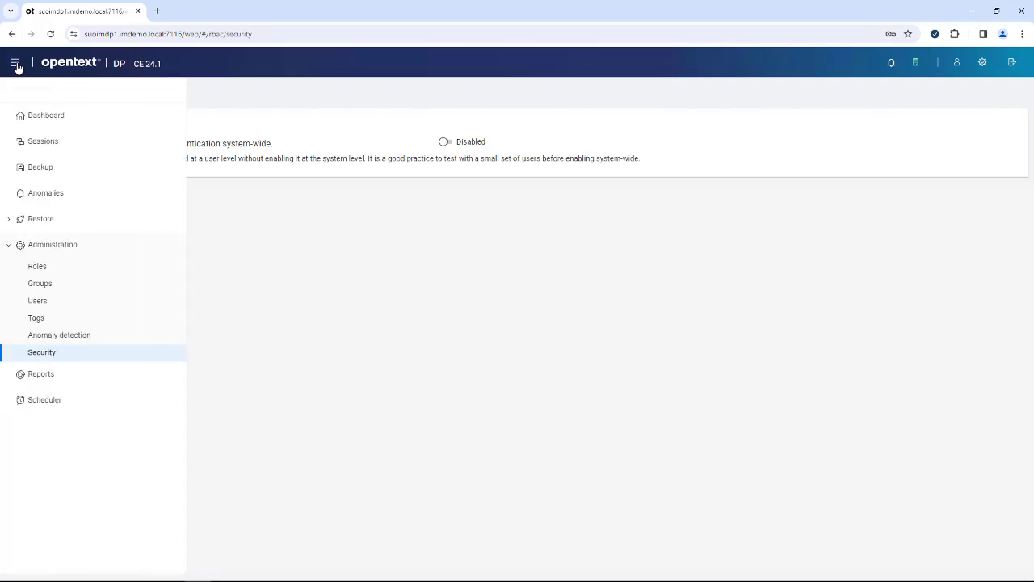
- In Reports, view the Client Backup, Media Utilization and Schedule Overview configuration reports
{"action": "left_click", "coordinate": [42, 377]}
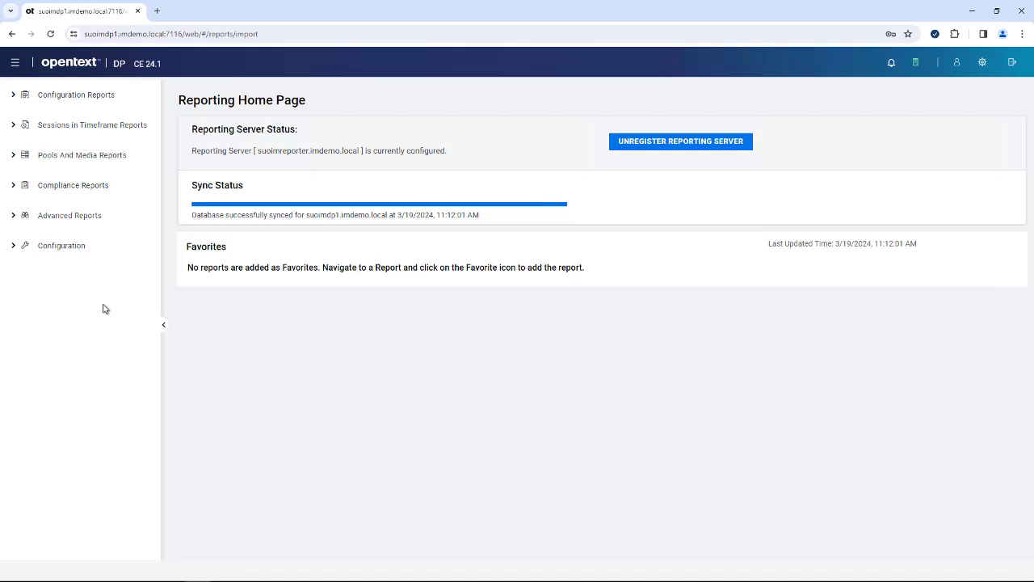
{"action": "left_click", "coordinate": [37, 94]}
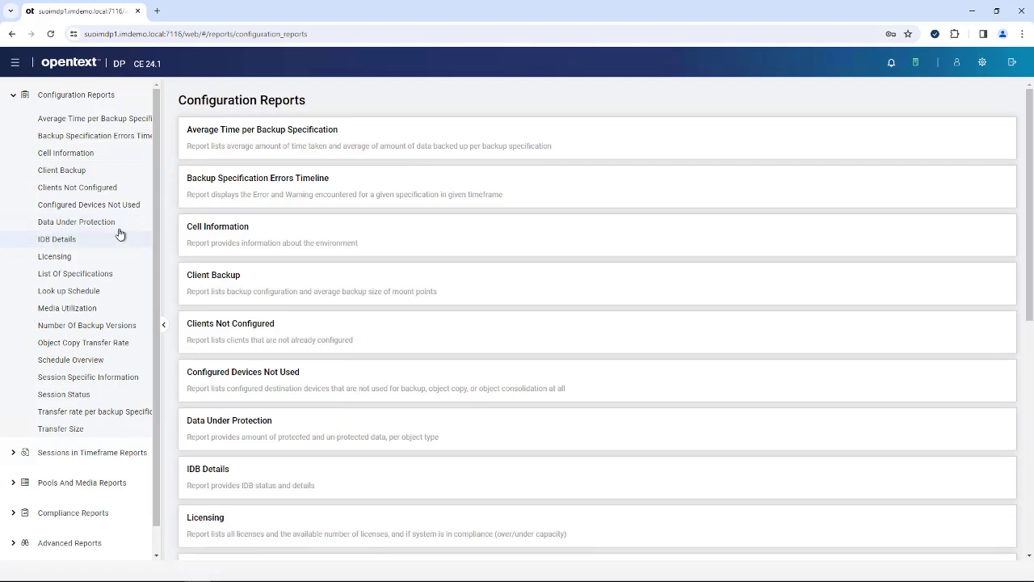
{"action": "left_click", "coordinate": [69, 170]}
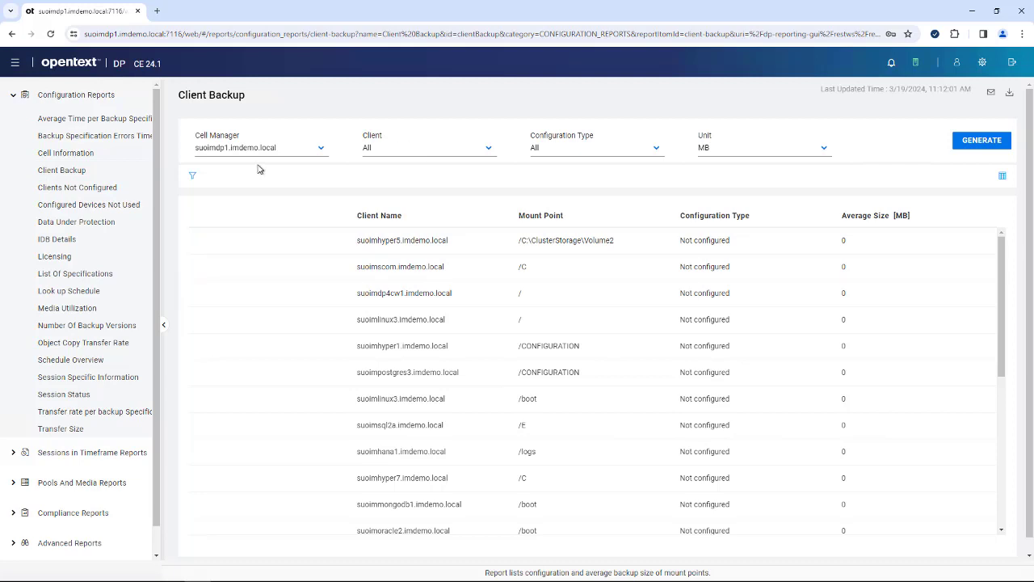
{"action": "left_click", "coordinate": [80, 309]}
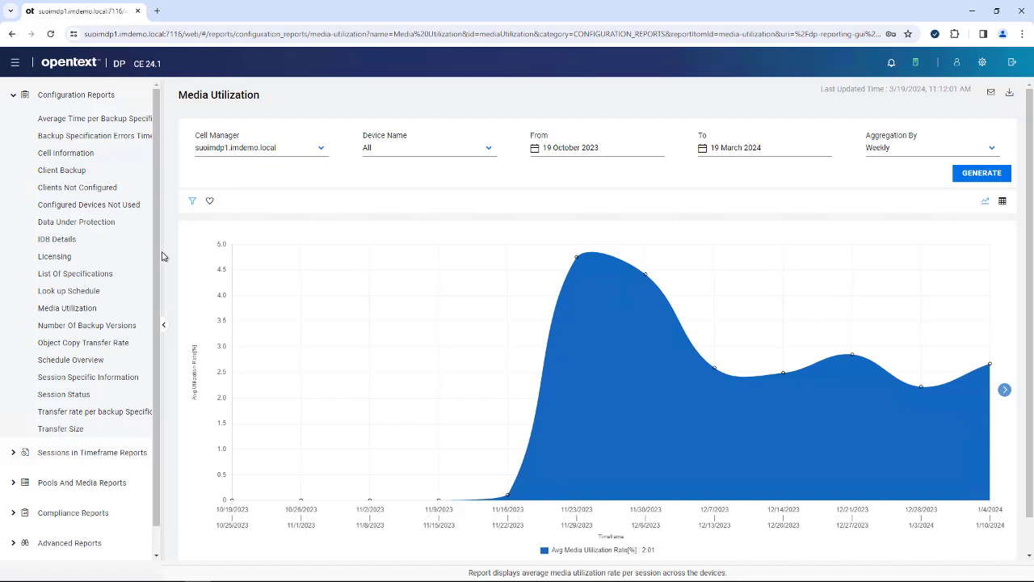
{"action": "left_click", "coordinate": [134, 361]}
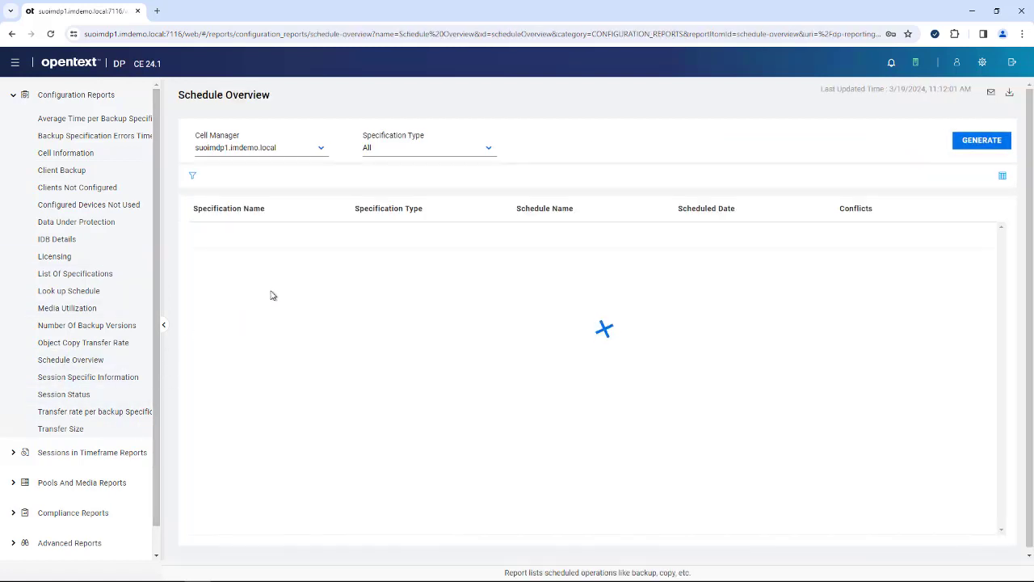
{"action": "left_click", "coordinate": [13, 98]}
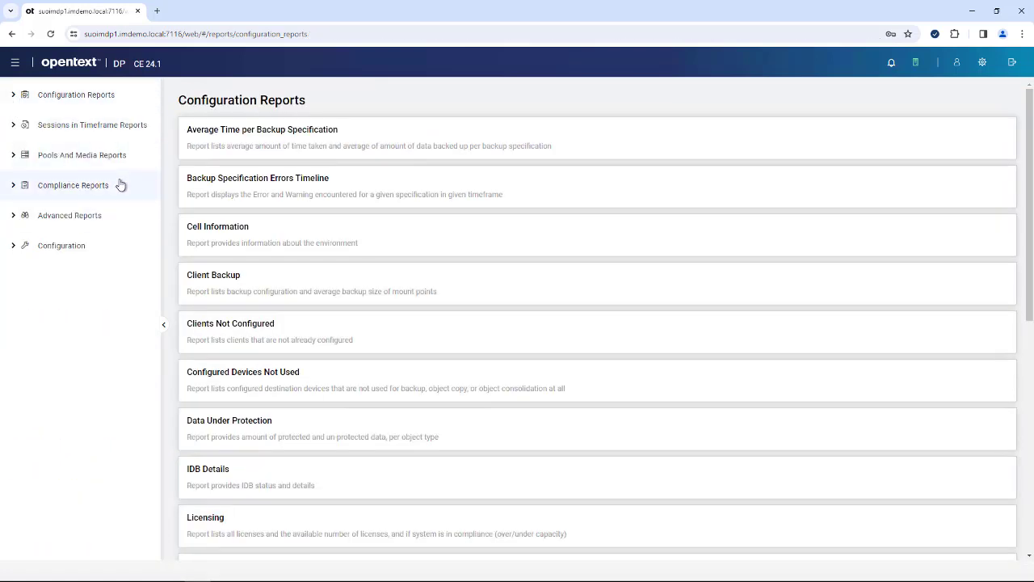
- Run the RPO compliance report for client suoimvcsa.imdemo.local and check each specification's status
{"action": "left_click", "coordinate": [13, 185]}
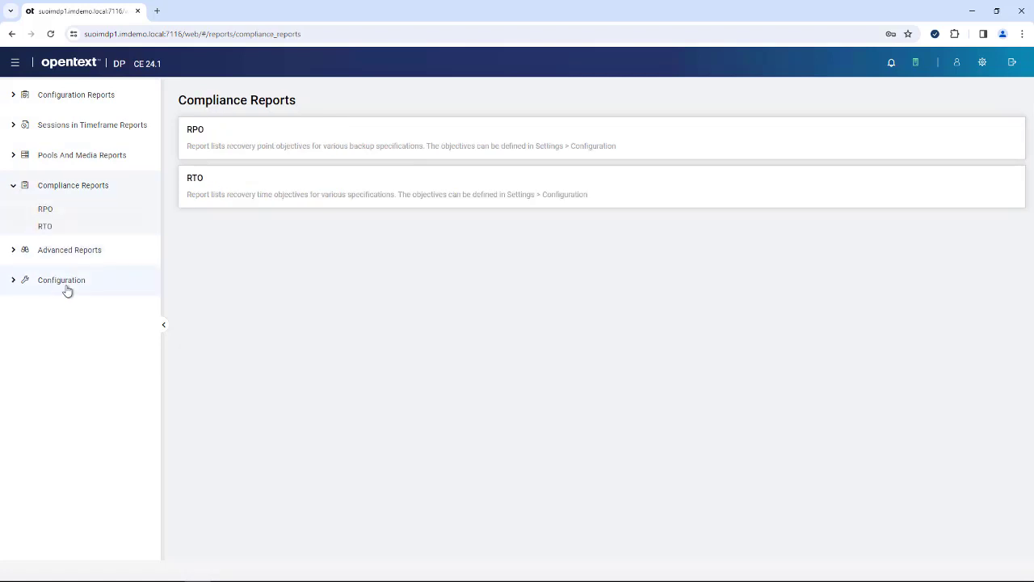
{"action": "left_click", "coordinate": [44, 209]}
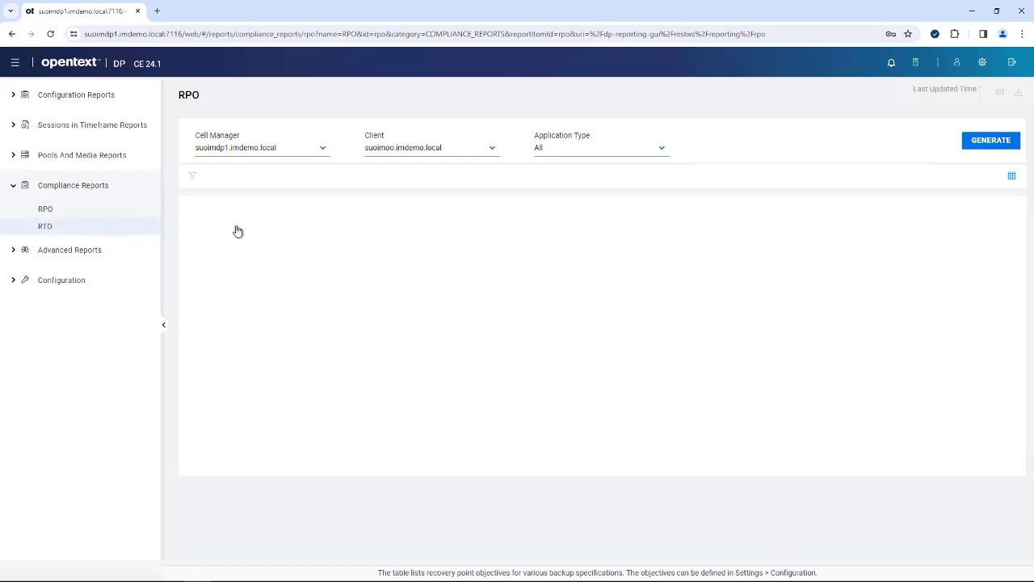
{"action": "left_click", "coordinate": [426, 145]}
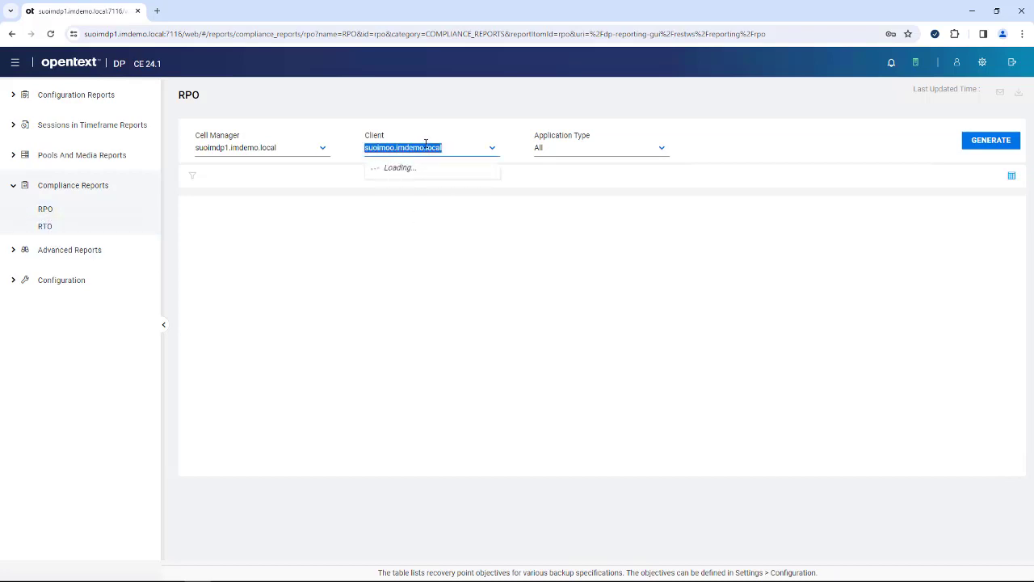
{"action": "type", "text": "vcsa"}
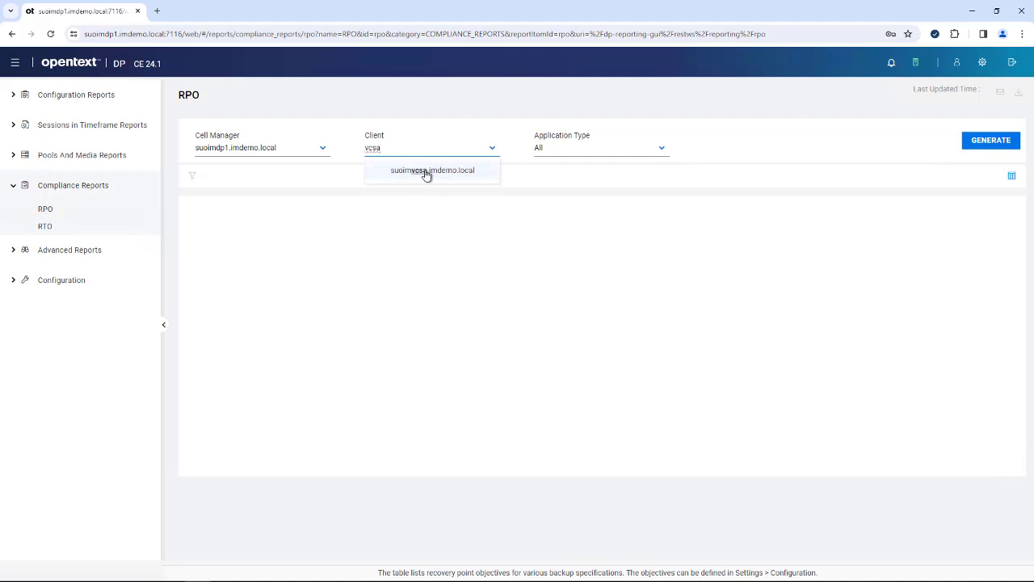
{"action": "left_click", "coordinate": [422, 171]}
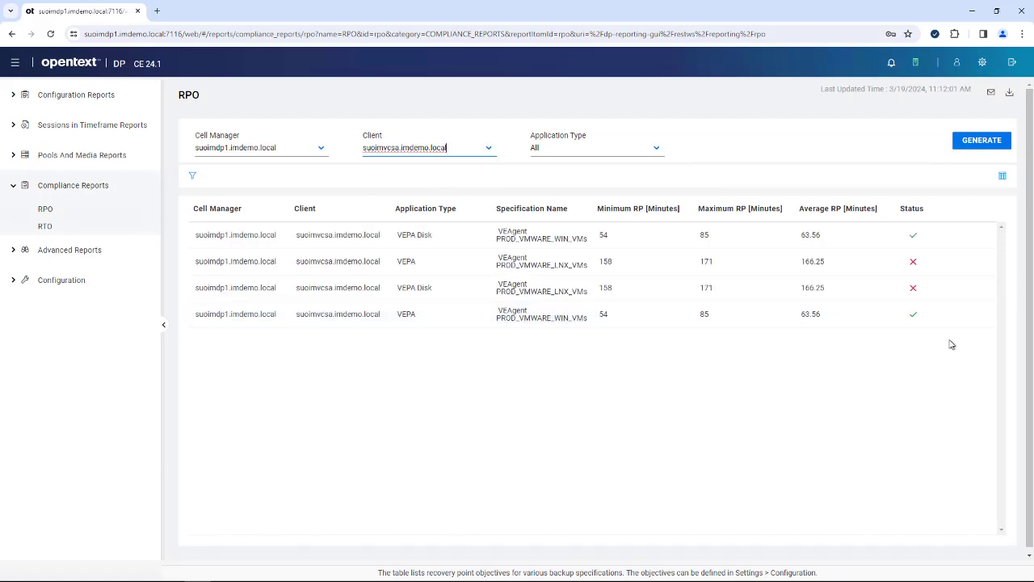
{"action": "mouse_move", "coordinate": [953, 242]}
{"action": "mouse_move", "coordinate": [915, 263]}
- Open the Dedupe Rate Prediction report and page the chart forward to the predicted weeks
{"action": "left_click", "coordinate": [21, 249]}
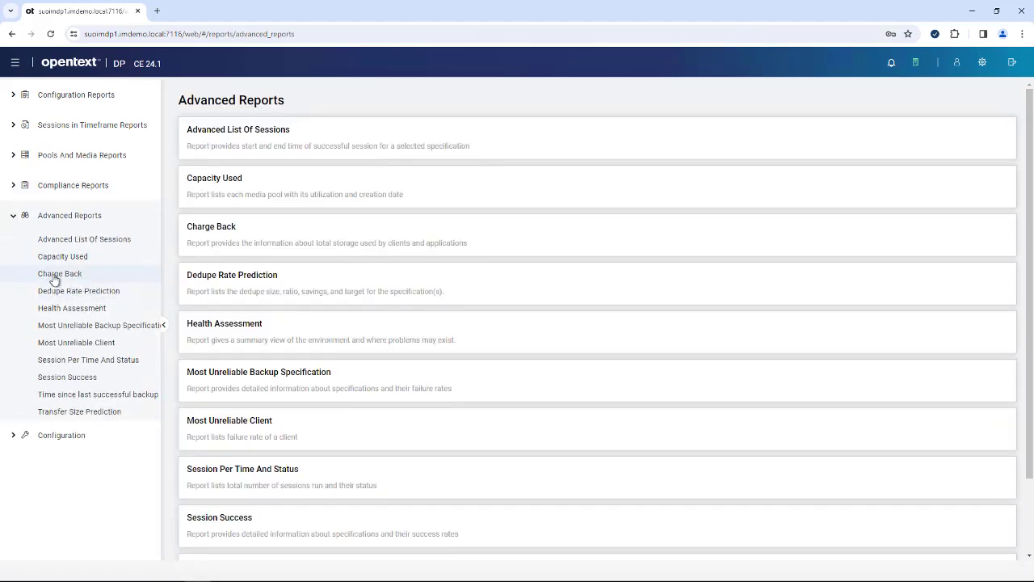
{"action": "left_click", "coordinate": [87, 292]}
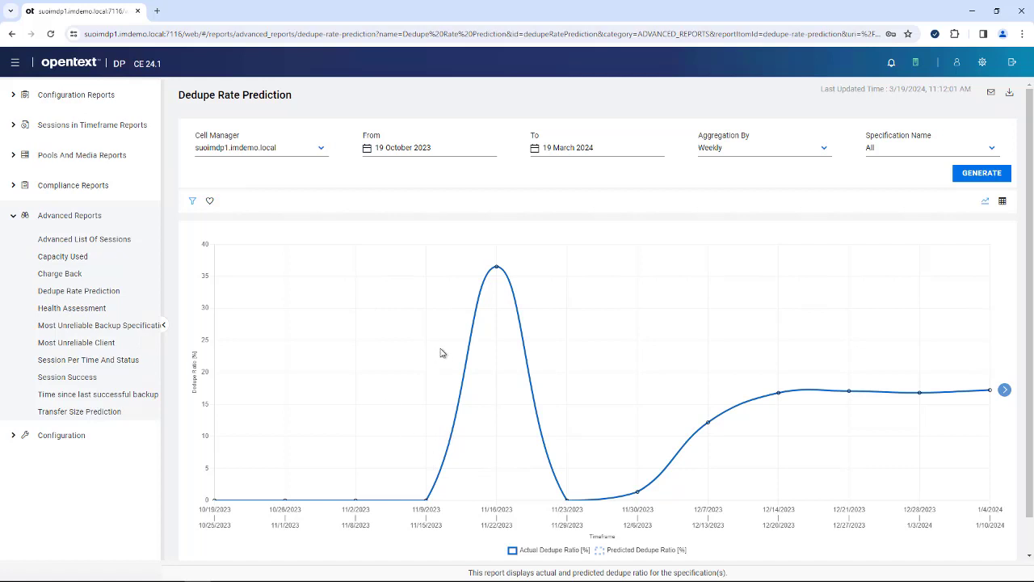
{"action": "left_click", "coordinate": [1005, 391]}
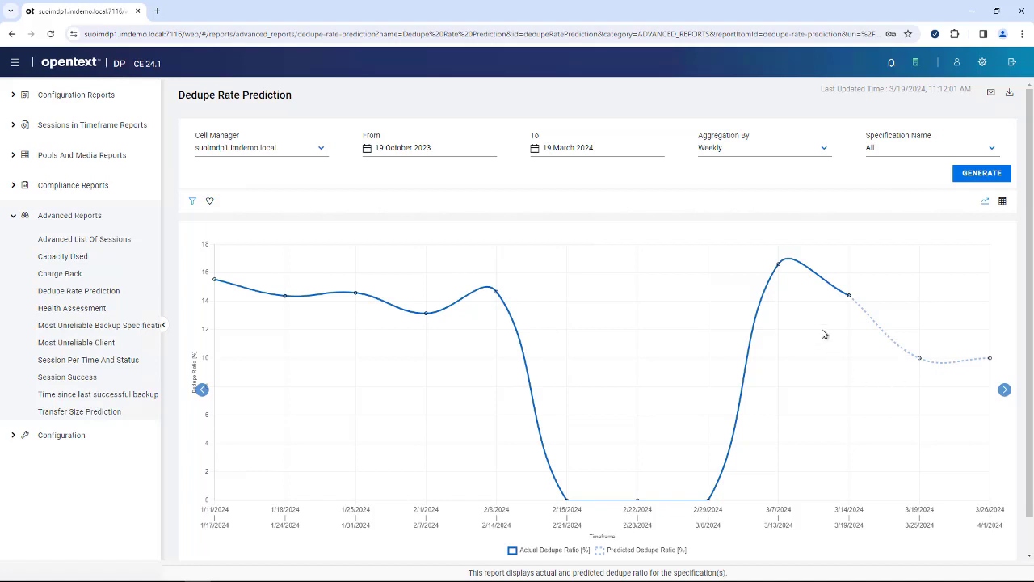
- View the Session Success and Most Unreliable Client reports, then open the Scheduler job list
{"action": "mouse_move", "coordinate": [980, 366]}
{"action": "left_click", "coordinate": [65, 377]}
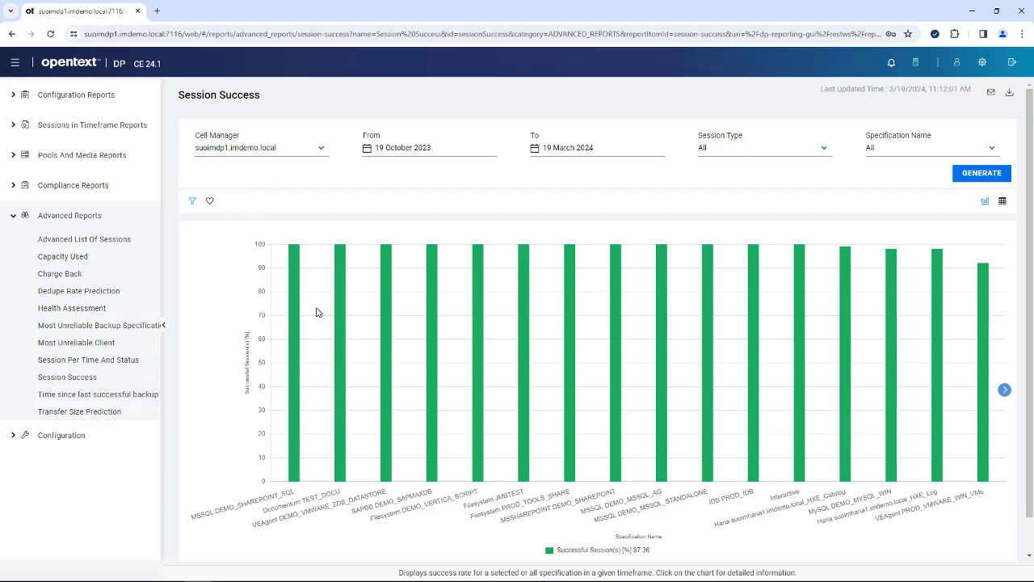
{"action": "left_click", "coordinate": [85, 343]}
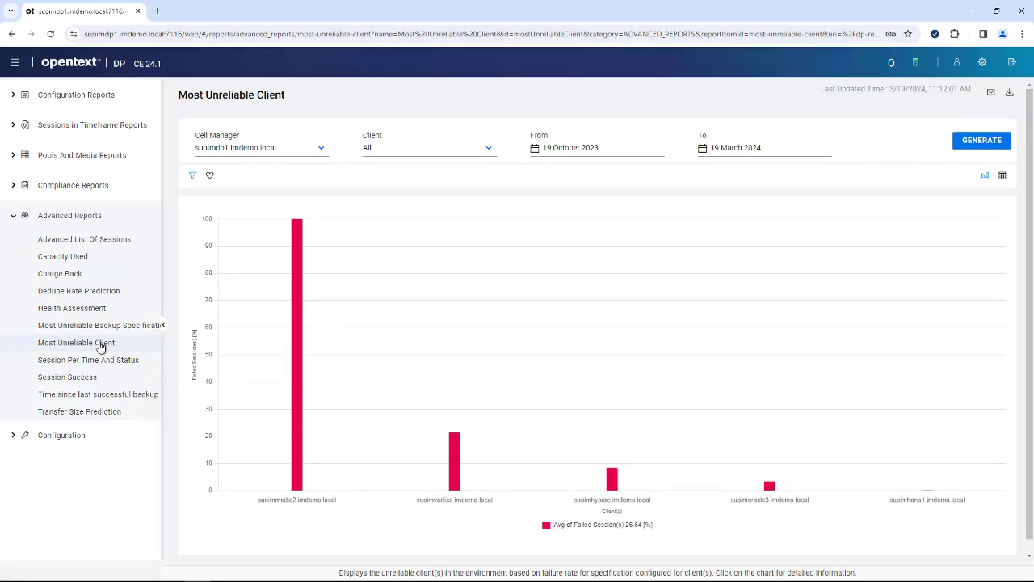
{"action": "left_click", "coordinate": [46, 406]}
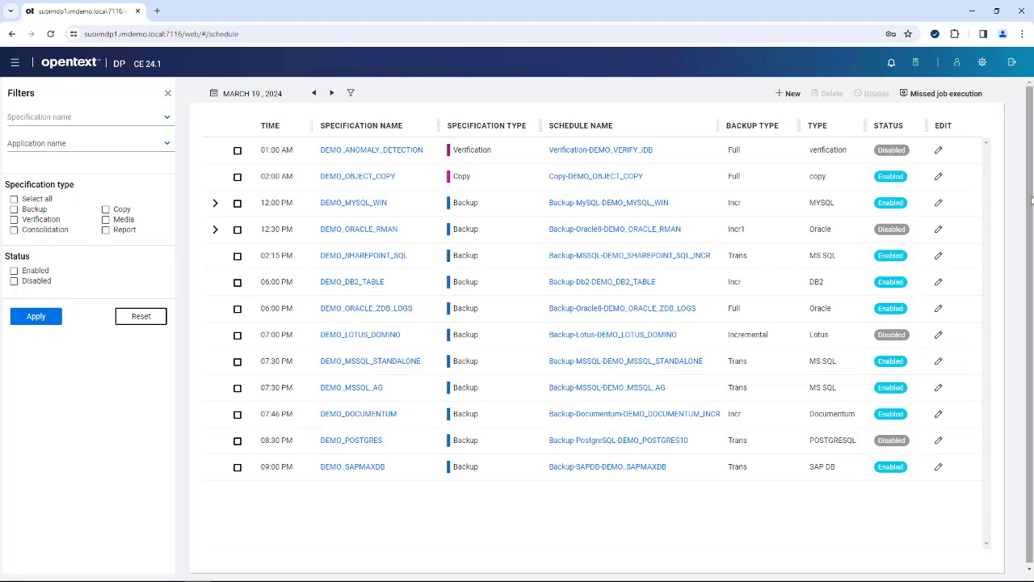
- Start a new schedule for the documentum specification DEMO_DOCUMENTUM
{"action": "left_click", "coordinate": [788, 94]}
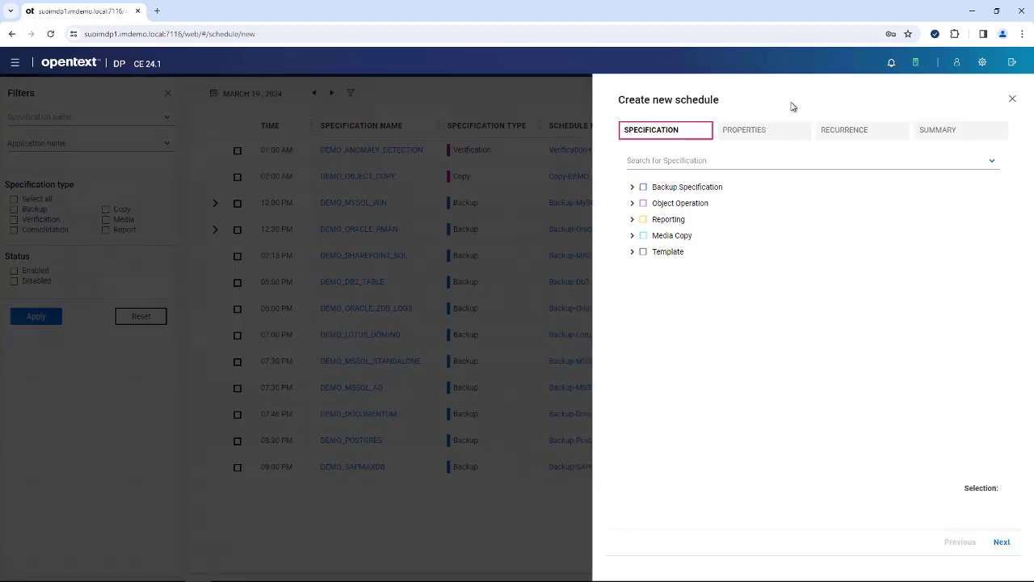
{"action": "left_click", "coordinate": [632, 187]}
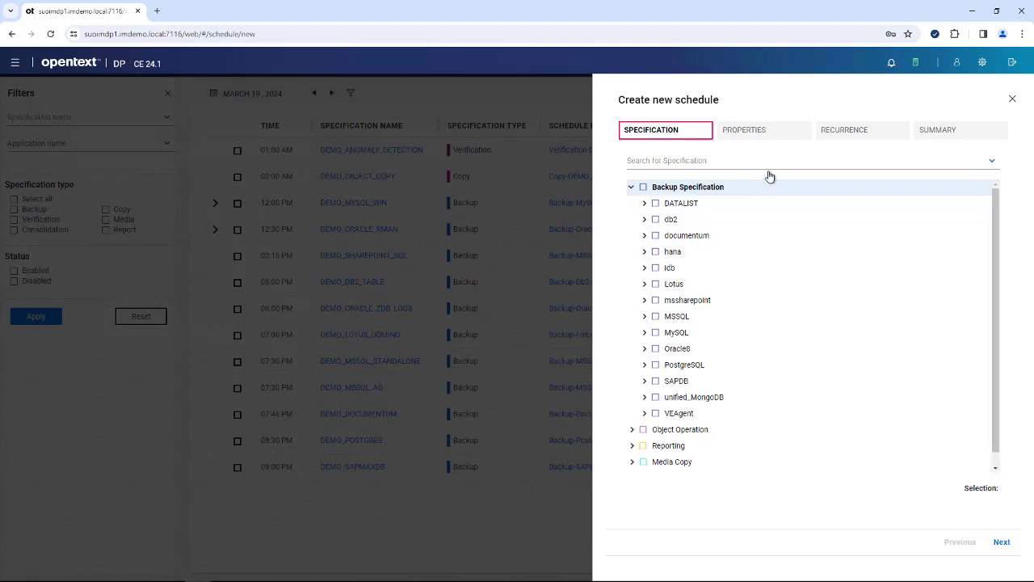
{"action": "left_click", "coordinate": [644, 235]}
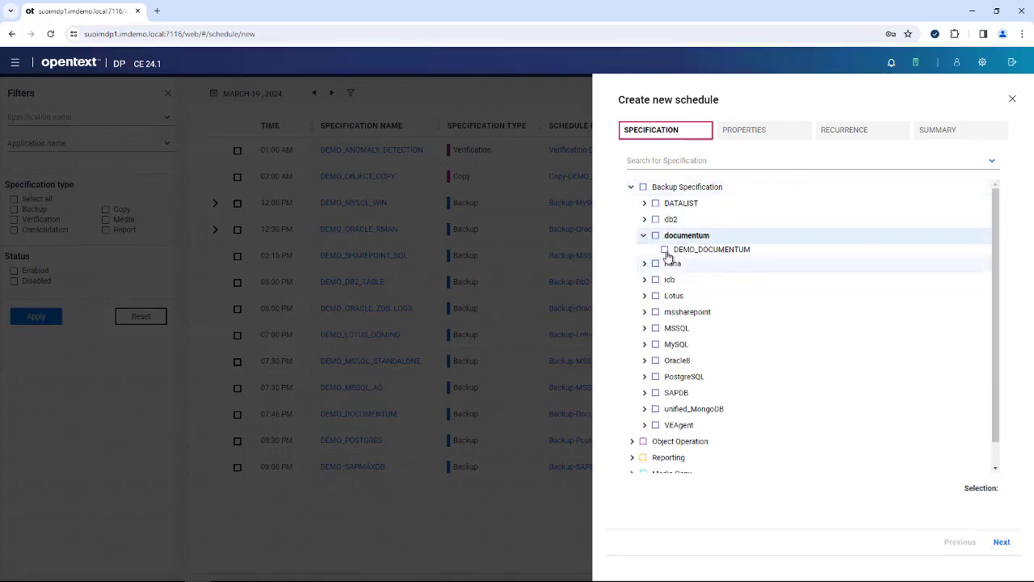
{"action": "left_click", "coordinate": [665, 250]}
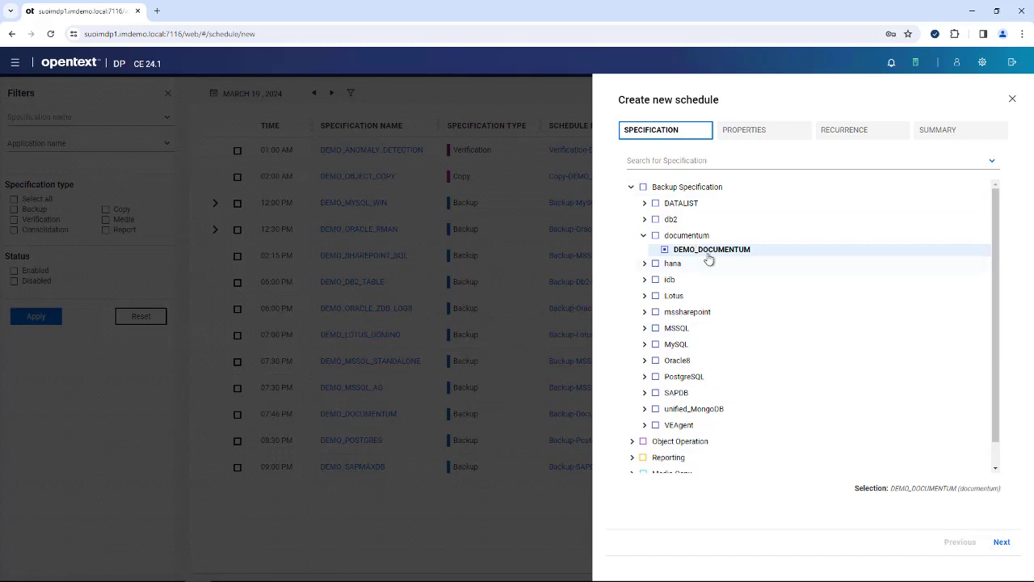
{"action": "left_click", "coordinate": [1002, 542]}
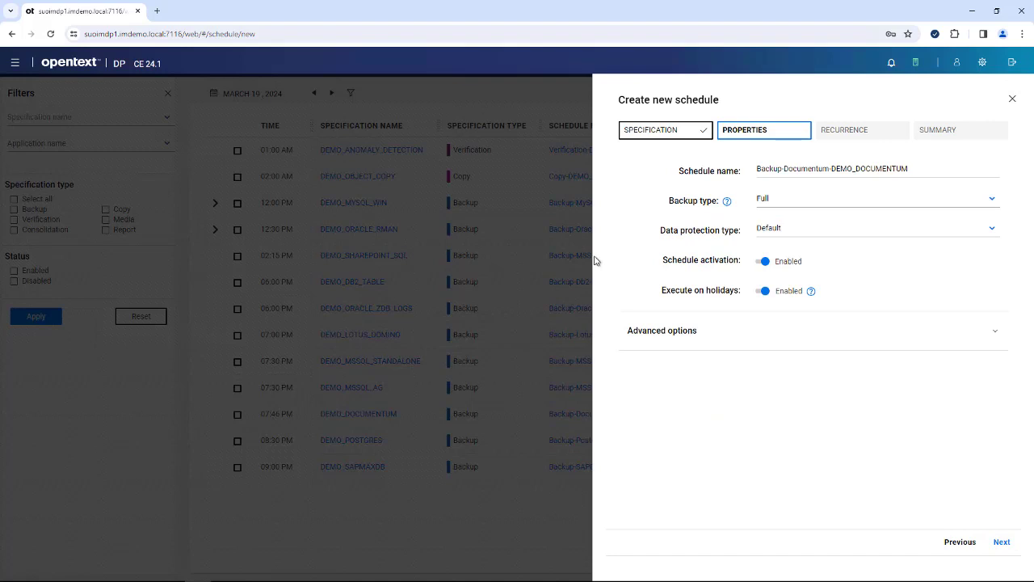
- Keep Default data protection, make it repeat monthly, and tick Clone schedule
{"action": "left_click", "coordinate": [992, 230]}
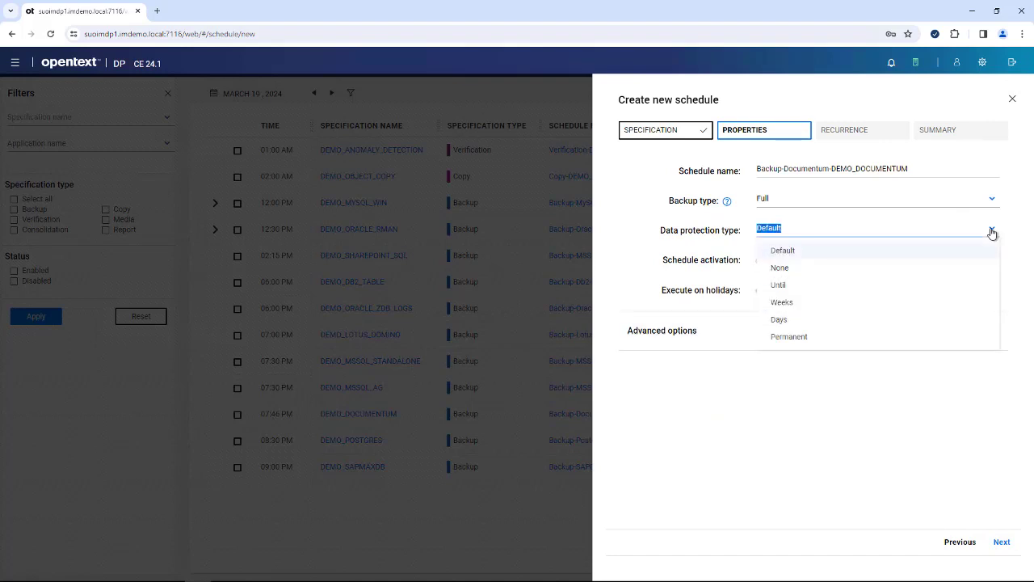
{"action": "left_click", "coordinate": [879, 371]}
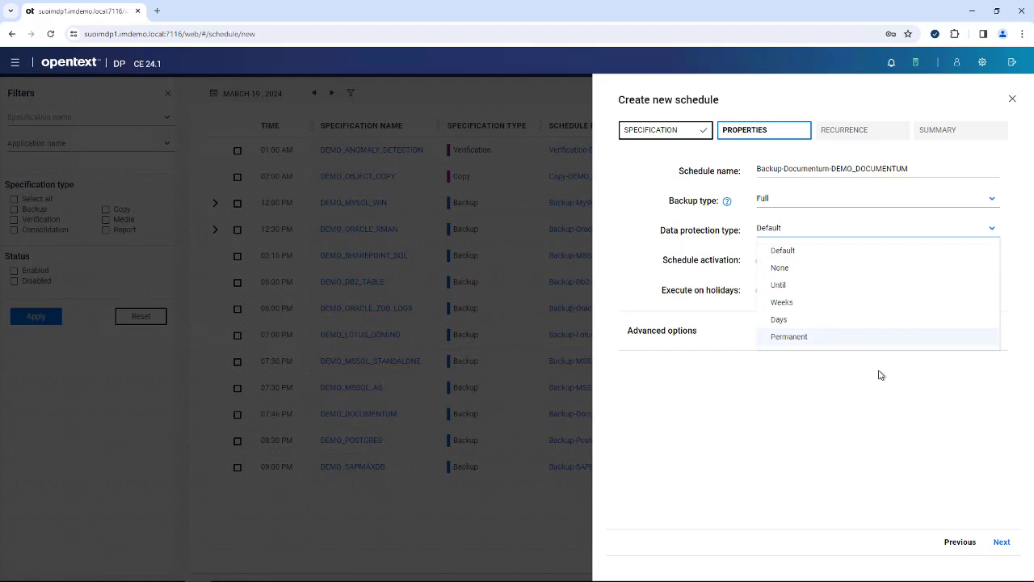
{"action": "left_click", "coordinate": [990, 553]}
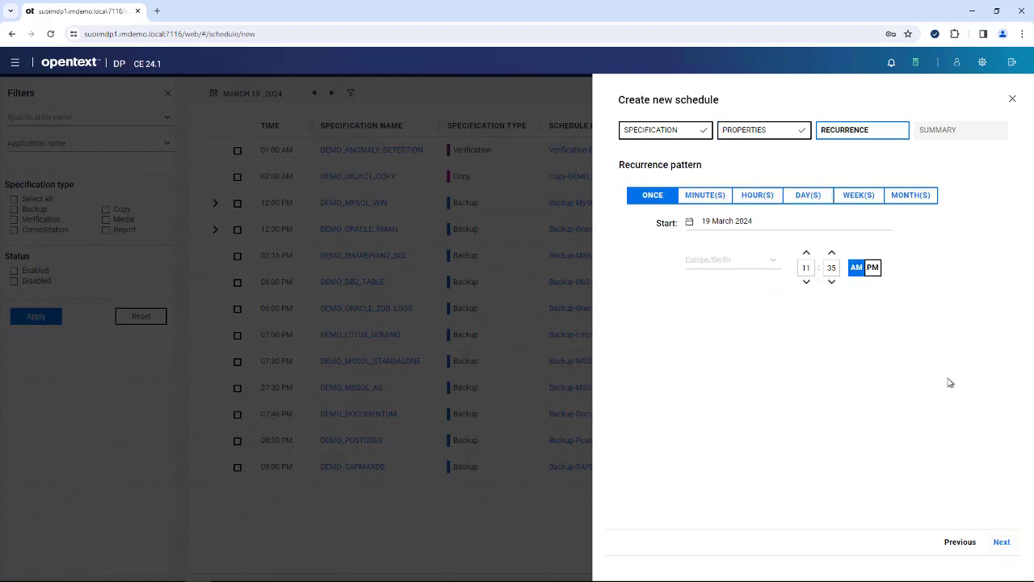
{"action": "left_click", "coordinate": [808, 200]}
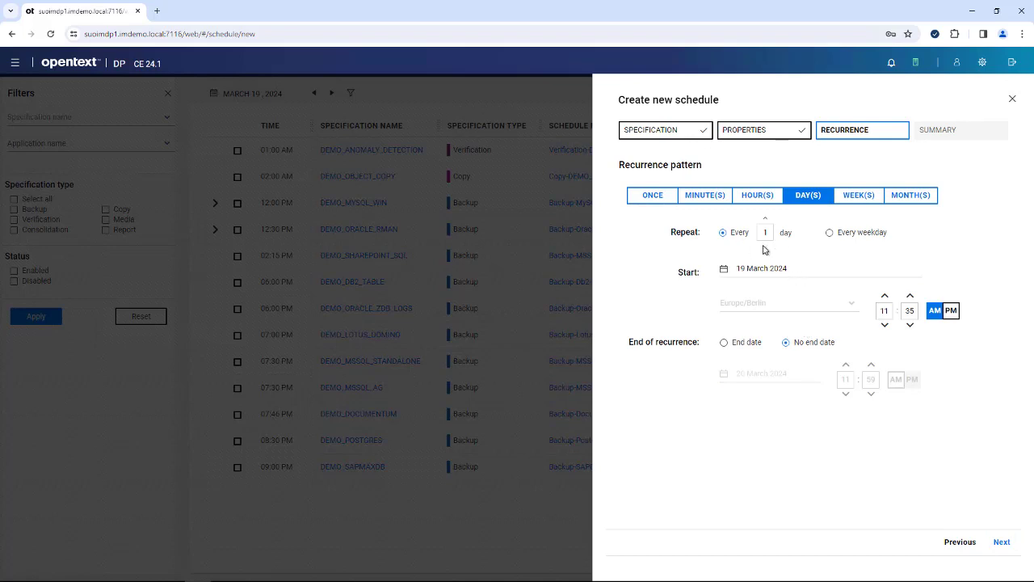
{"action": "left_click", "coordinate": [866, 202]}
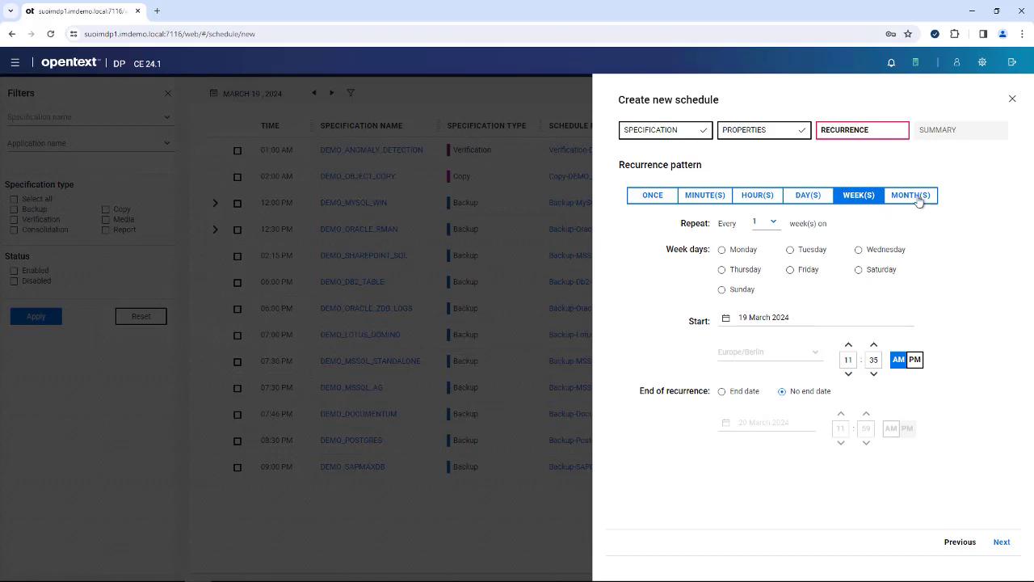
{"action": "left_click", "coordinate": [915, 199]}
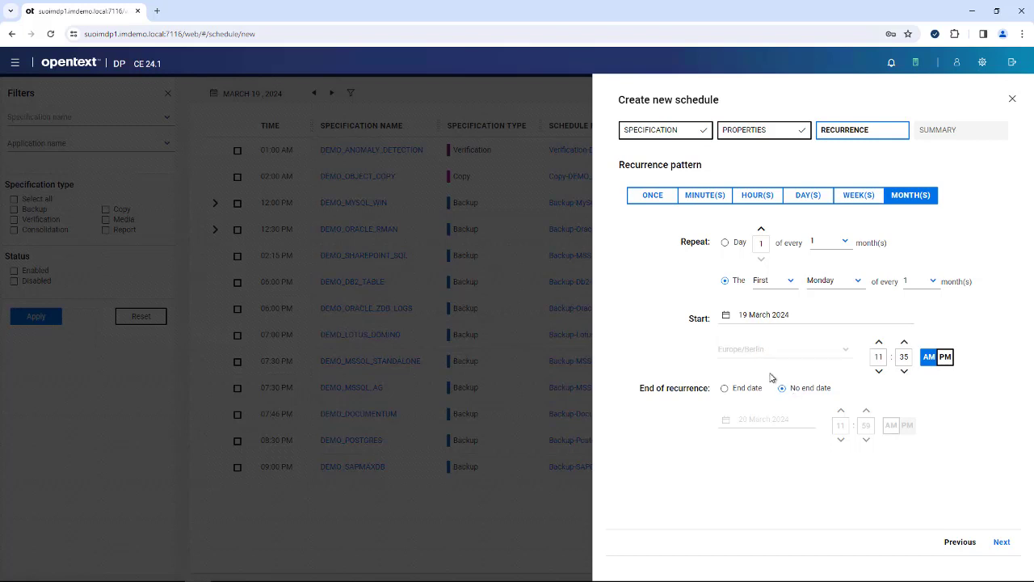
{"action": "left_click", "coordinate": [1000, 542]}
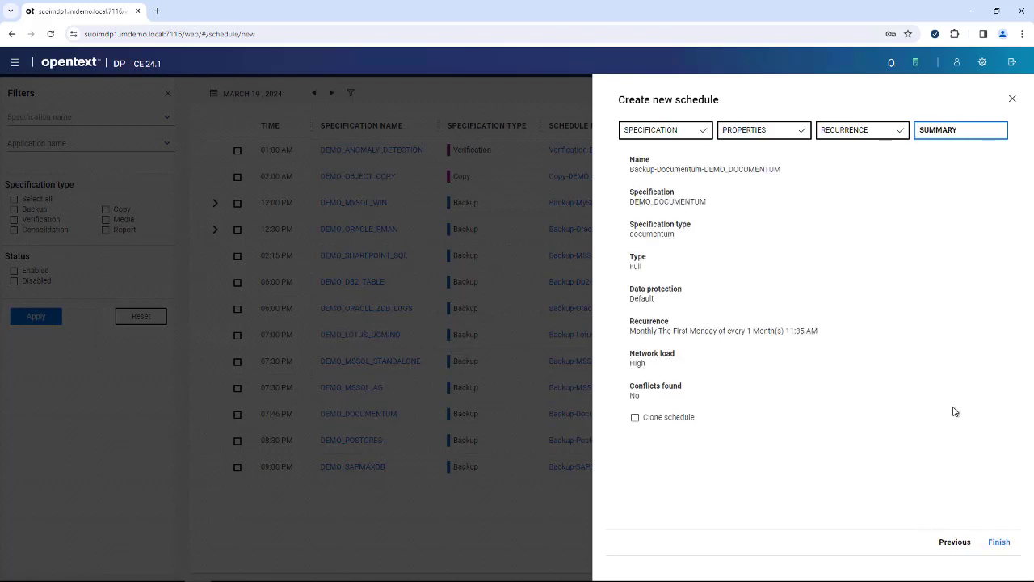
{"action": "left_click", "coordinate": [635, 418]}
- Discard the schedule draft and start a SAP HANA restore
{"action": "left_click", "coordinate": [1011, 100]}
{"action": "left_click", "coordinate": [557, 294]}
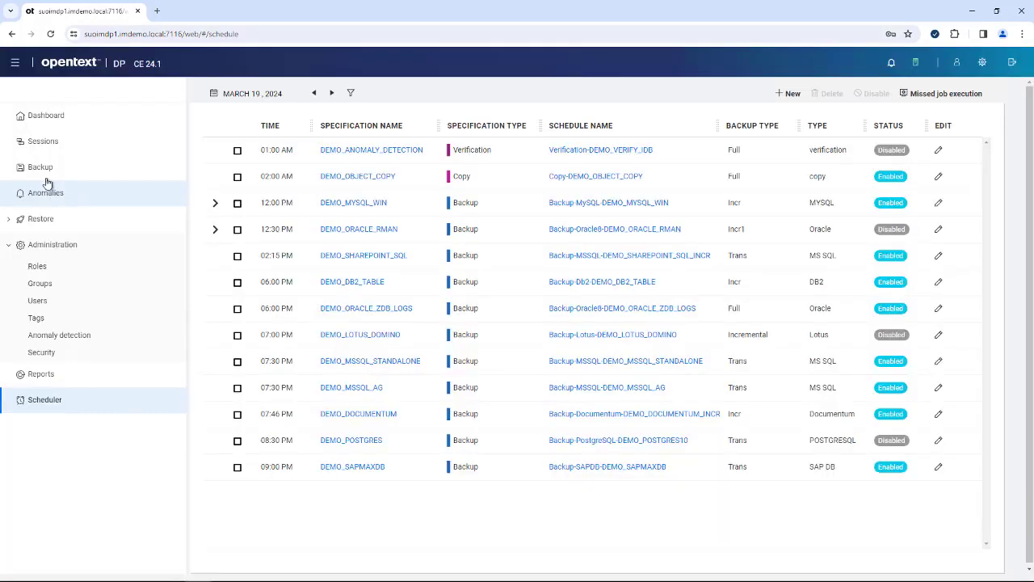
{"action": "left_click", "coordinate": [26, 222]}
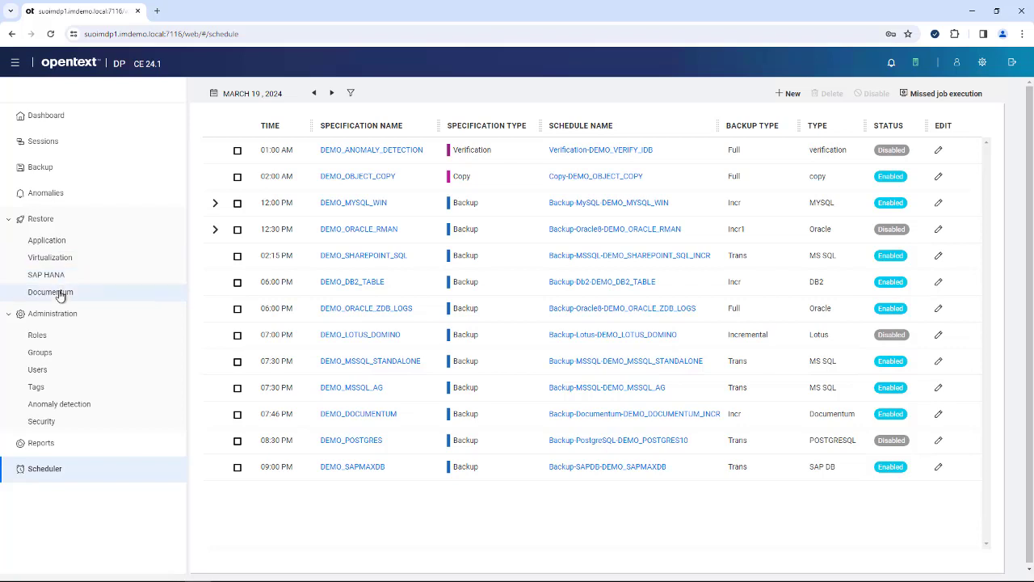
{"action": "left_click", "coordinate": [80, 278]}
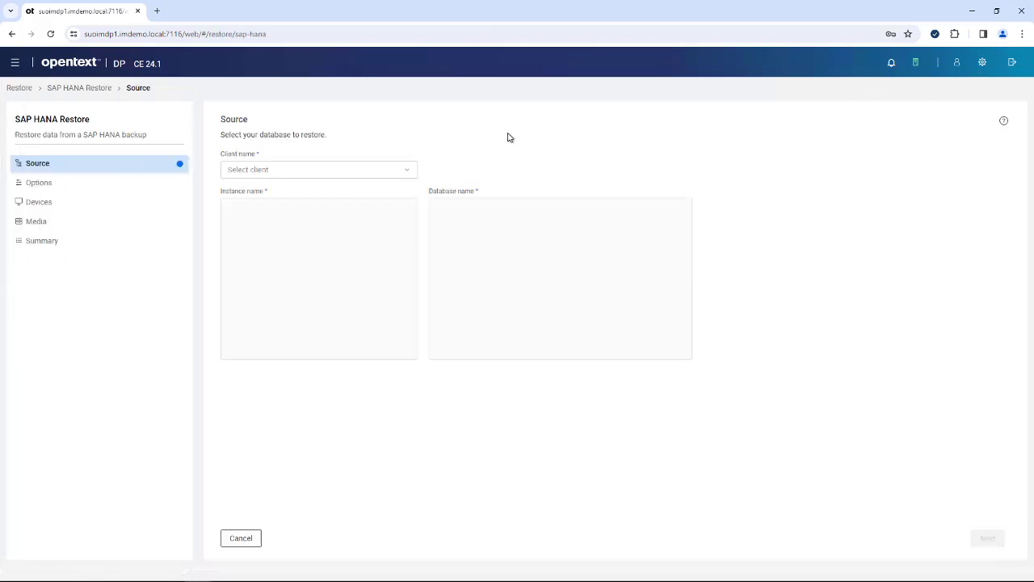
- Choose source client suoimhana1.imdemo.local, instance HXE and database TENANTDB
{"action": "left_click", "coordinate": [409, 171]}
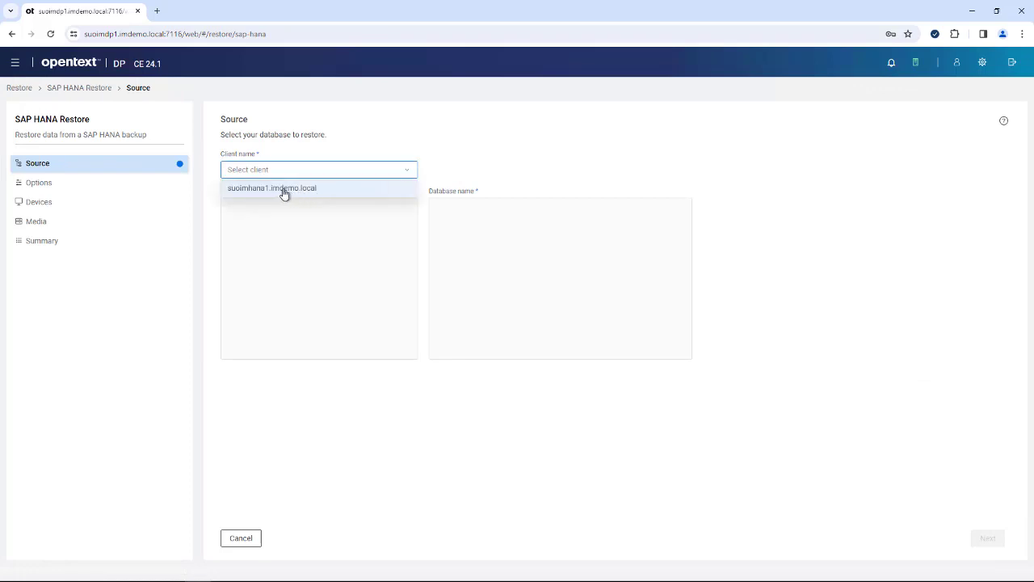
{"action": "left_click", "coordinate": [278, 192]}
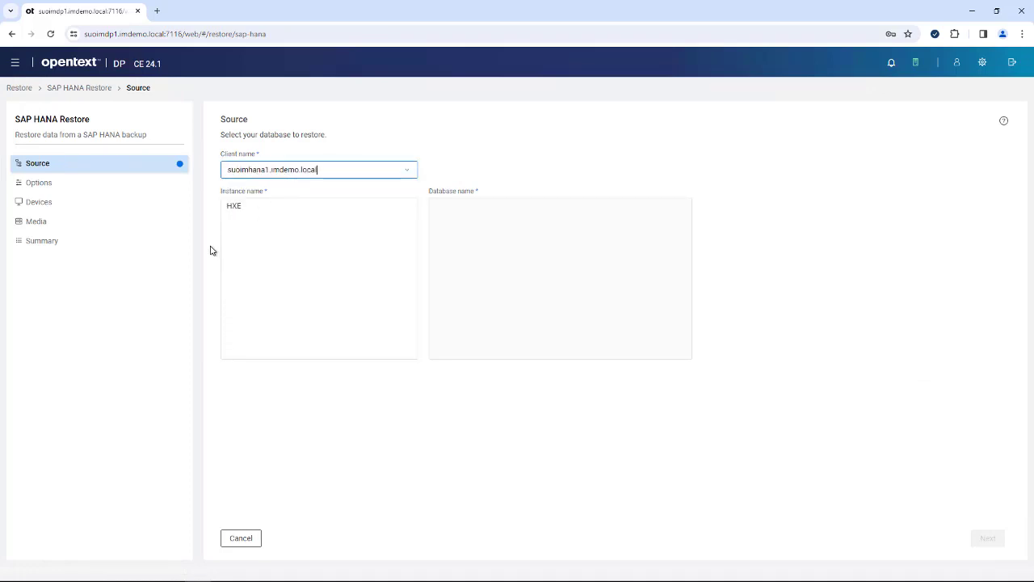
{"action": "left_click", "coordinate": [234, 206]}
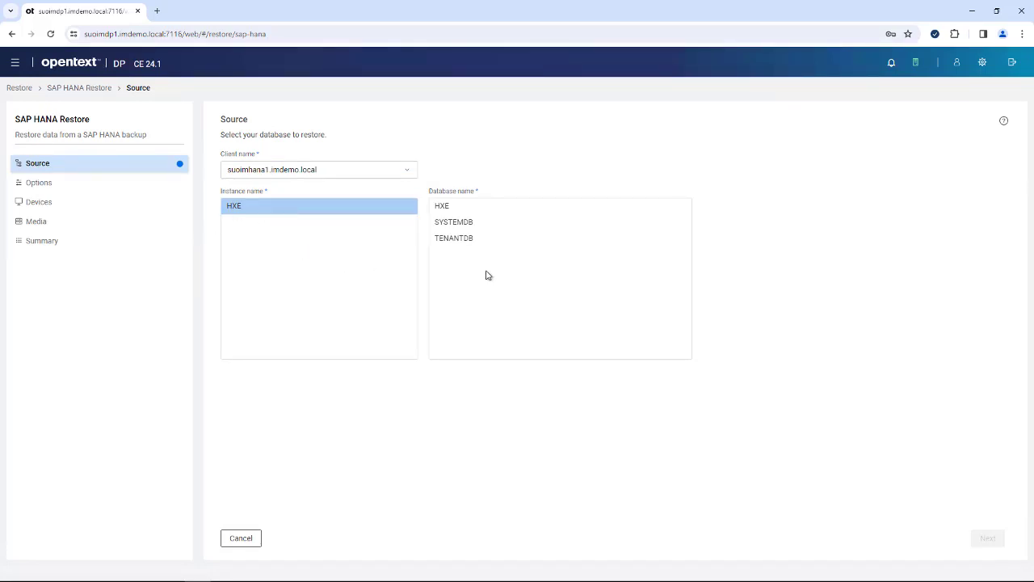
{"action": "left_click", "coordinate": [456, 238]}
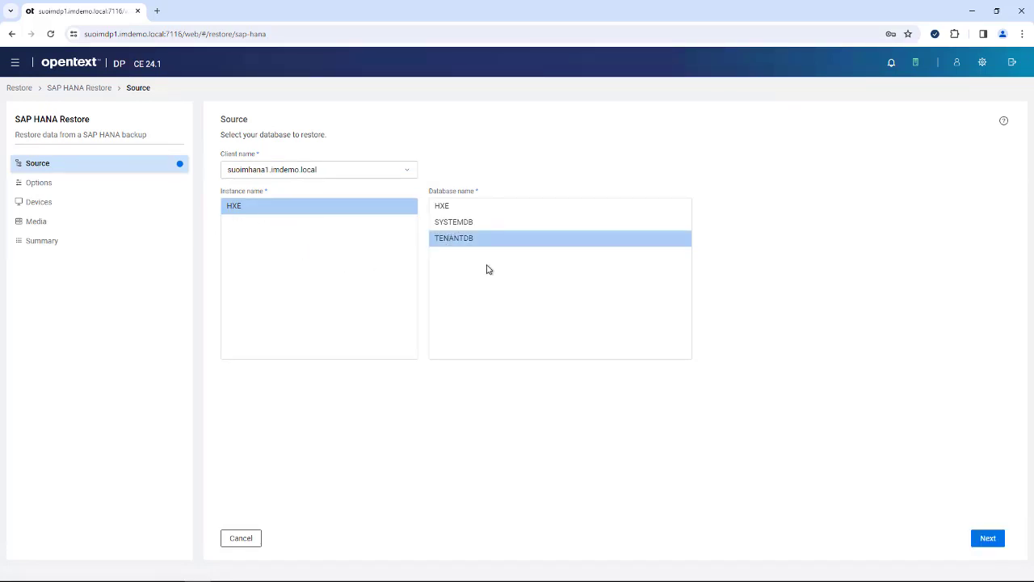
- Restore onto client suoimhana1.imdemo.local as user hxeadm, starting the user group with 's'
{"action": "left_click", "coordinate": [986, 538]}
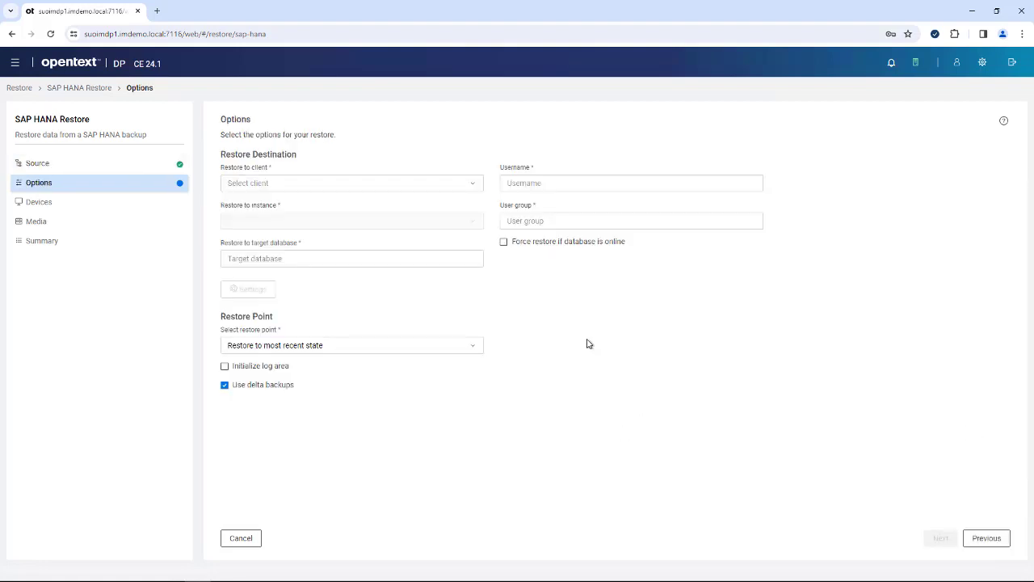
{"action": "left_click", "coordinate": [475, 188]}
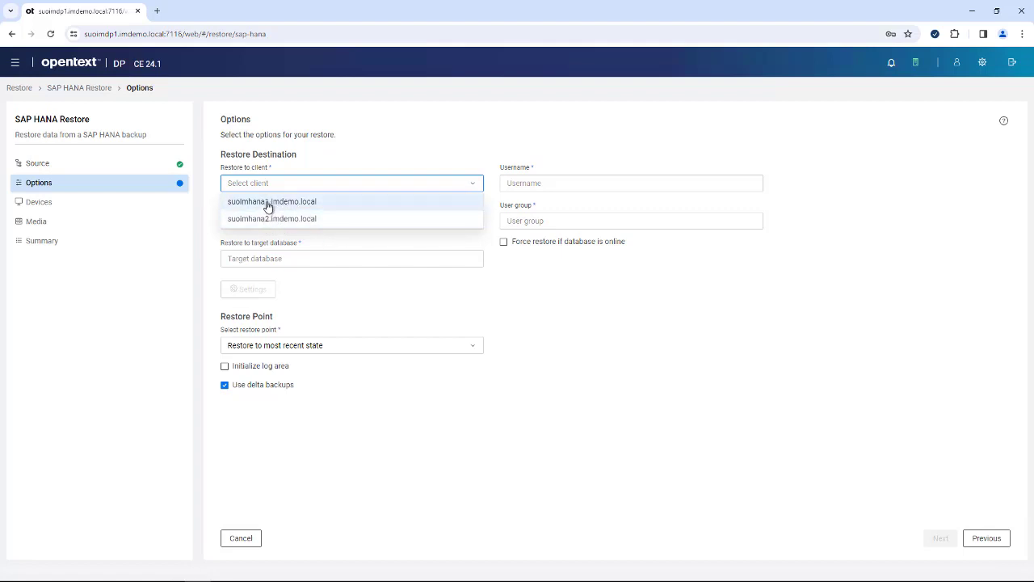
{"action": "left_click", "coordinate": [270, 203]}
{"action": "left_click", "coordinate": [544, 183]}
{"action": "type", "text": "hxeadm"}
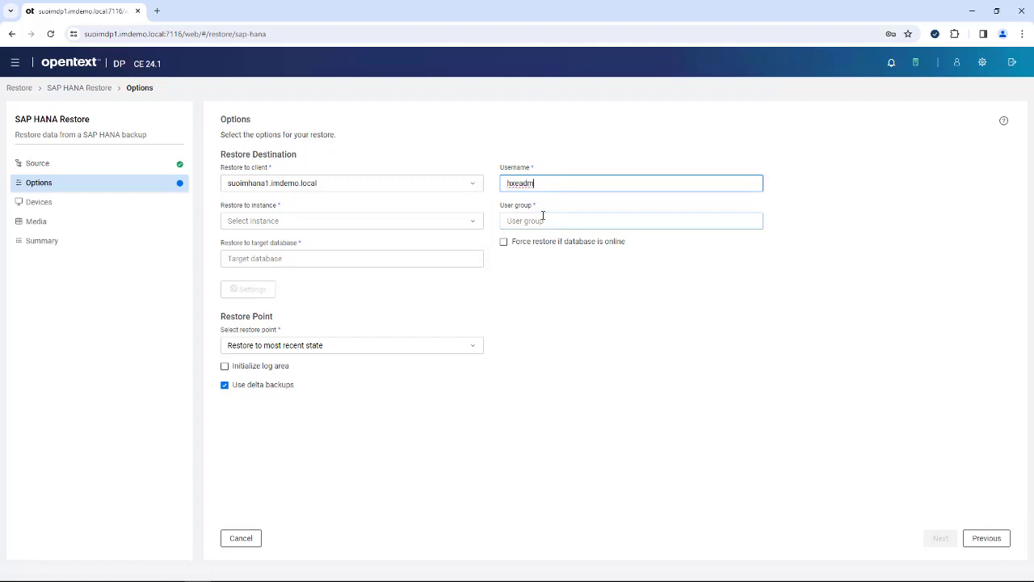
{"action": "left_click", "coordinate": [553, 221]}
{"action": "type", "text": "sapsys"}
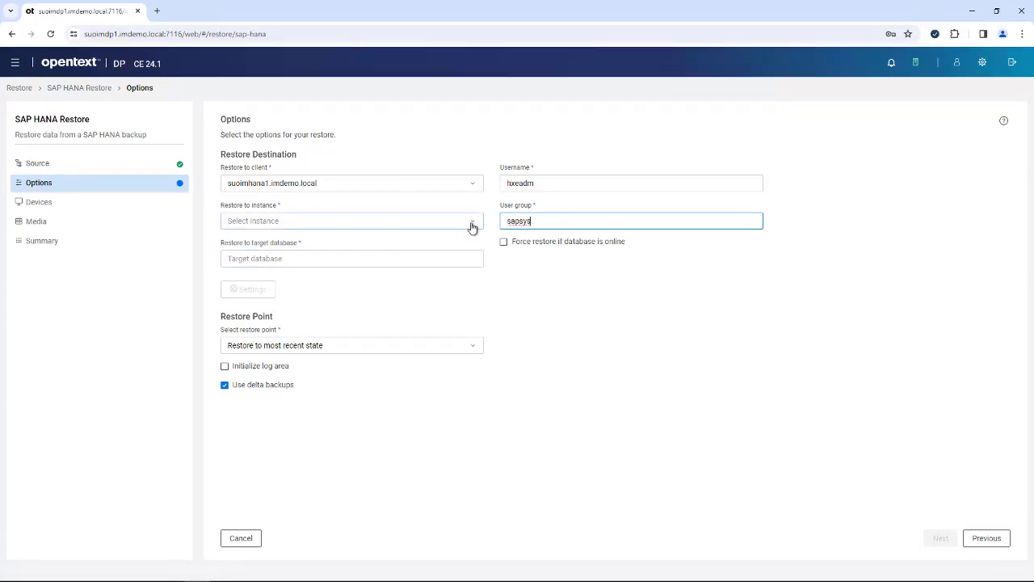
- Target instance HXE with database name Q&A, leaving the target settings unchanged
{"action": "left_click", "coordinate": [474, 226]}
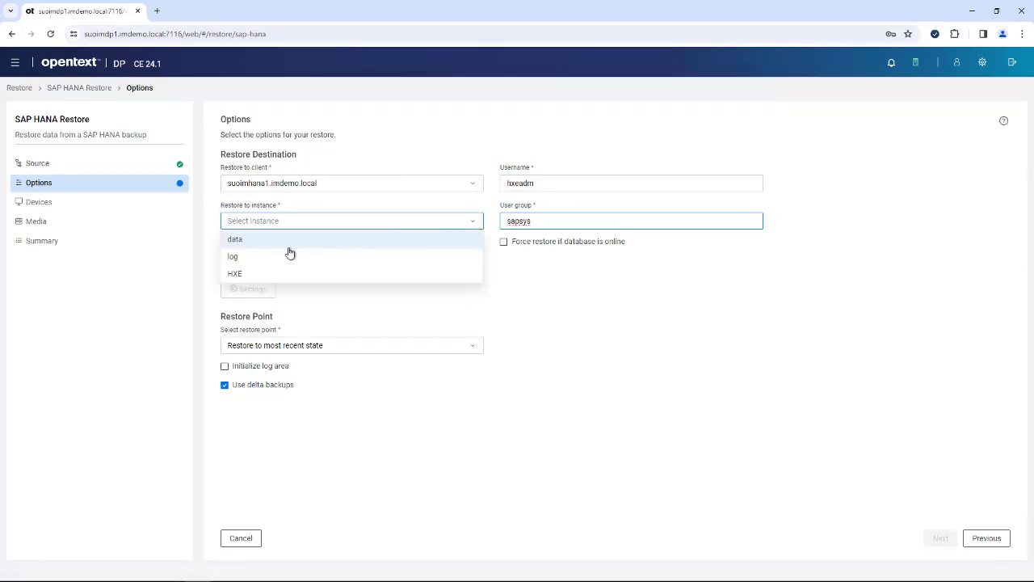
{"action": "left_click", "coordinate": [237, 275]}
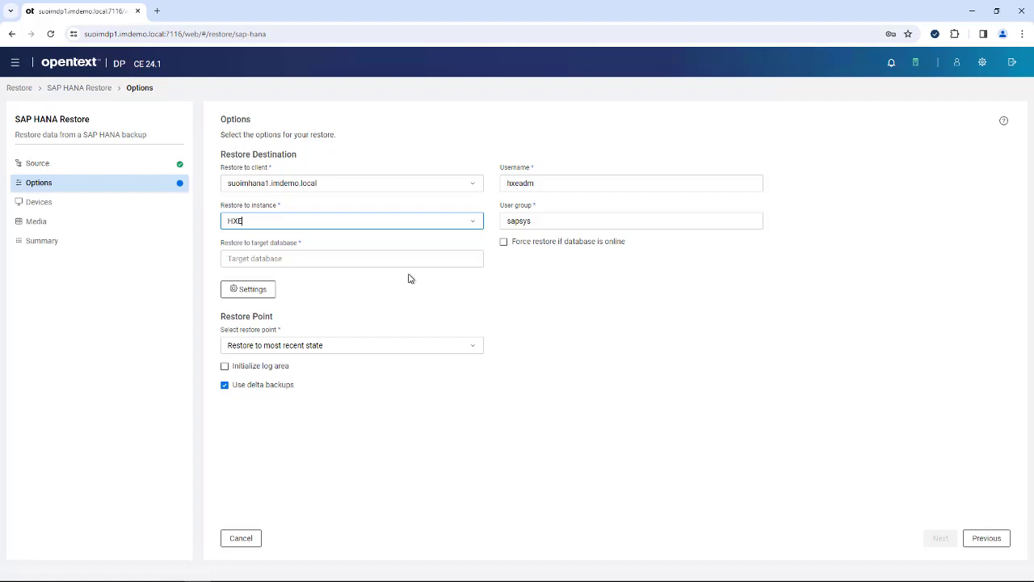
{"action": "left_click", "coordinate": [279, 260]}
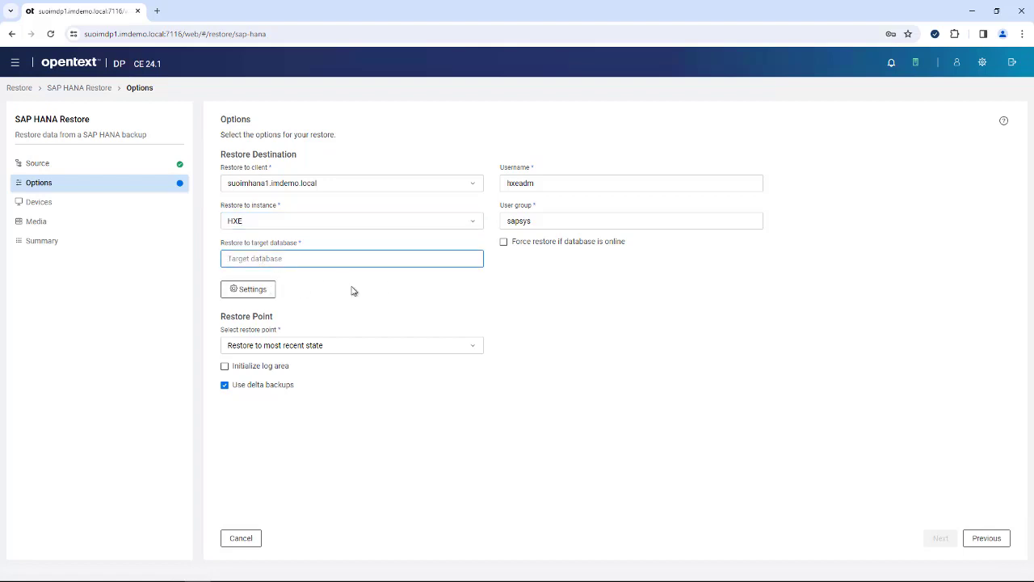
{"action": "type", "text": "Q&A"}
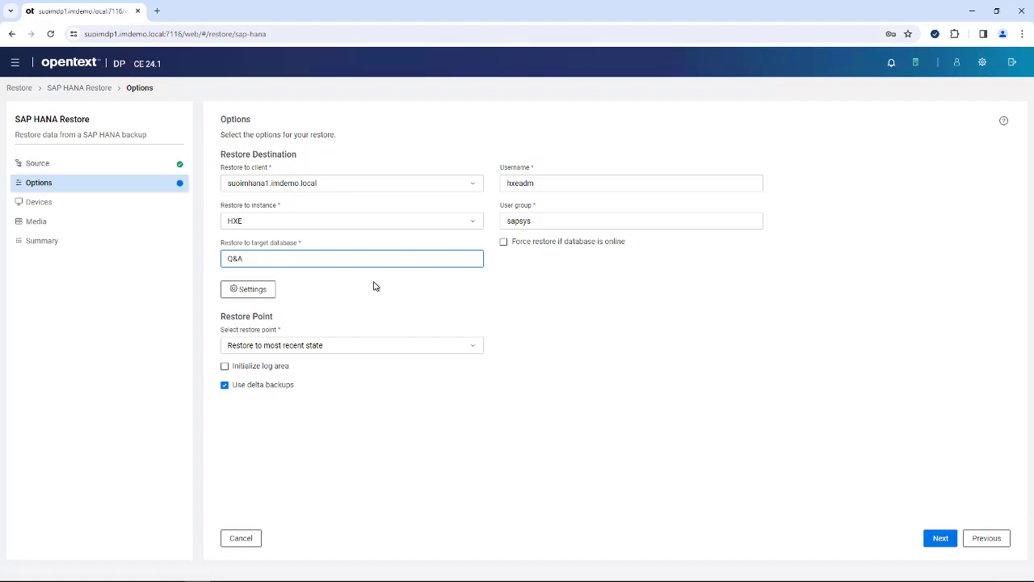
{"action": "left_click", "coordinate": [257, 293]}
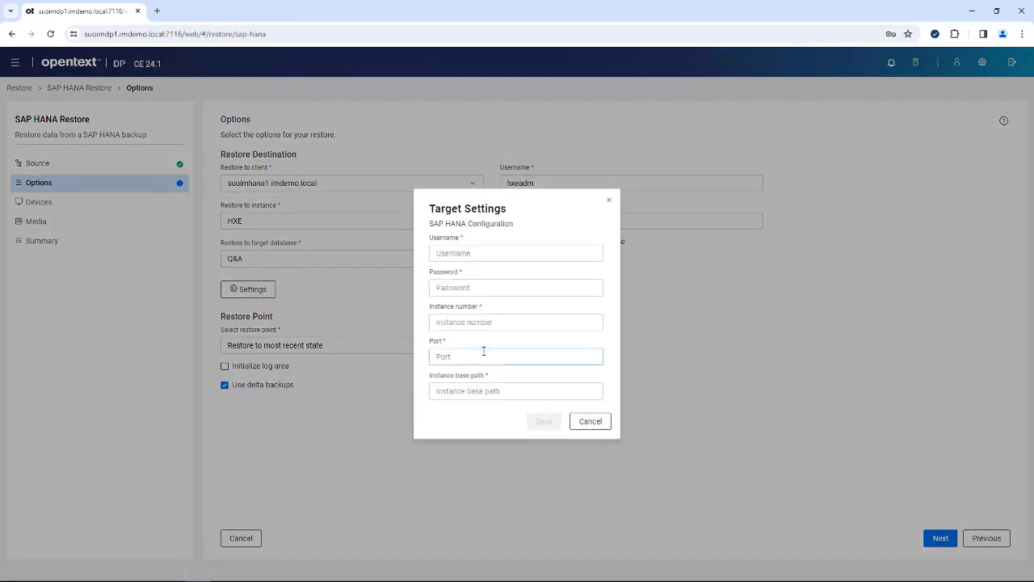
{"action": "left_click", "coordinate": [500, 252]}
{"action": "left_click", "coordinate": [611, 202]}
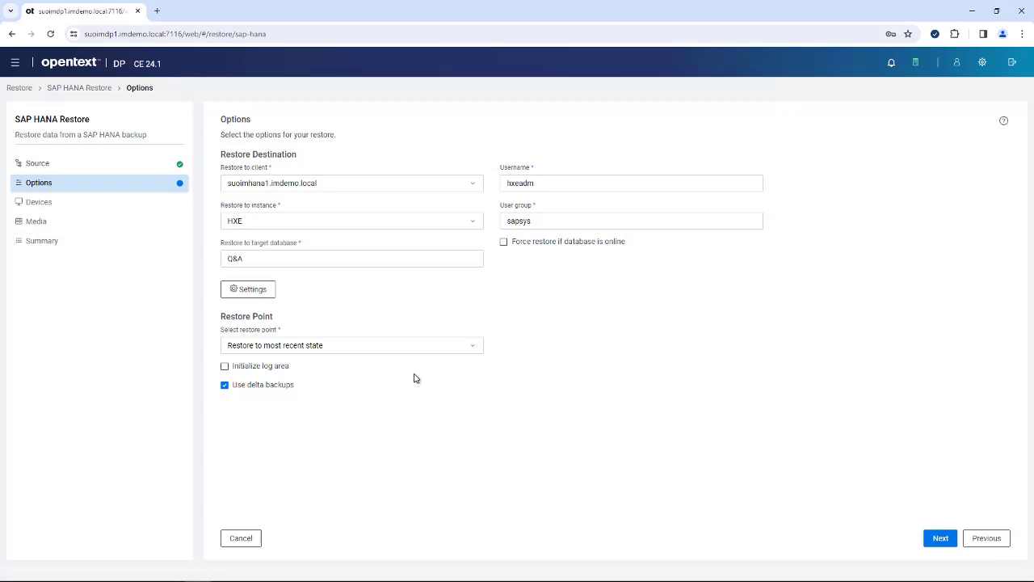
- Set the restore point to Restore to session using session 2024/03/13 0052
{"action": "left_click", "coordinate": [472, 350]}
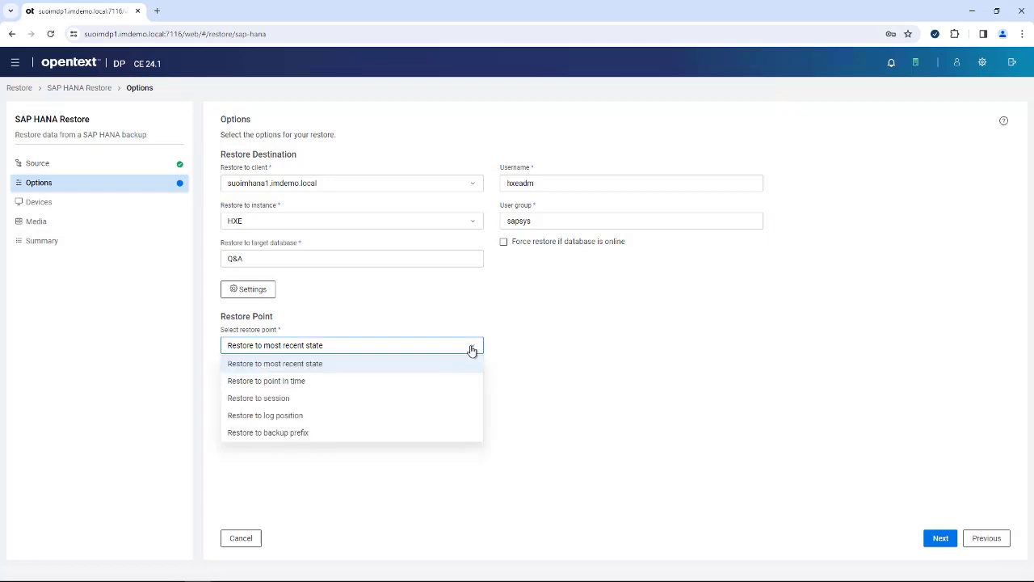
{"action": "left_click", "coordinate": [289, 399]}
{"action": "left_click", "coordinate": [296, 382]}
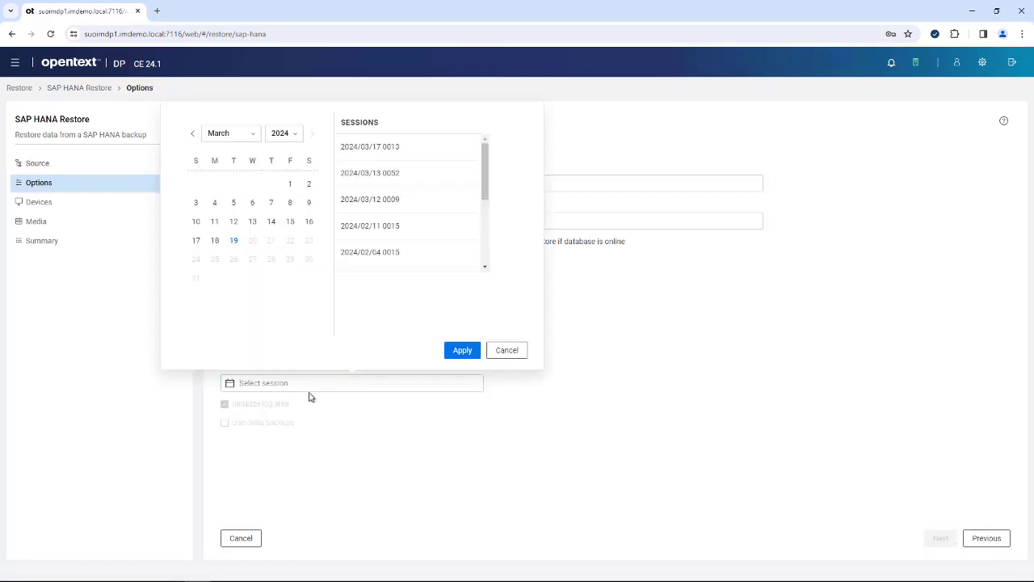
{"action": "left_click", "coordinate": [362, 179]}
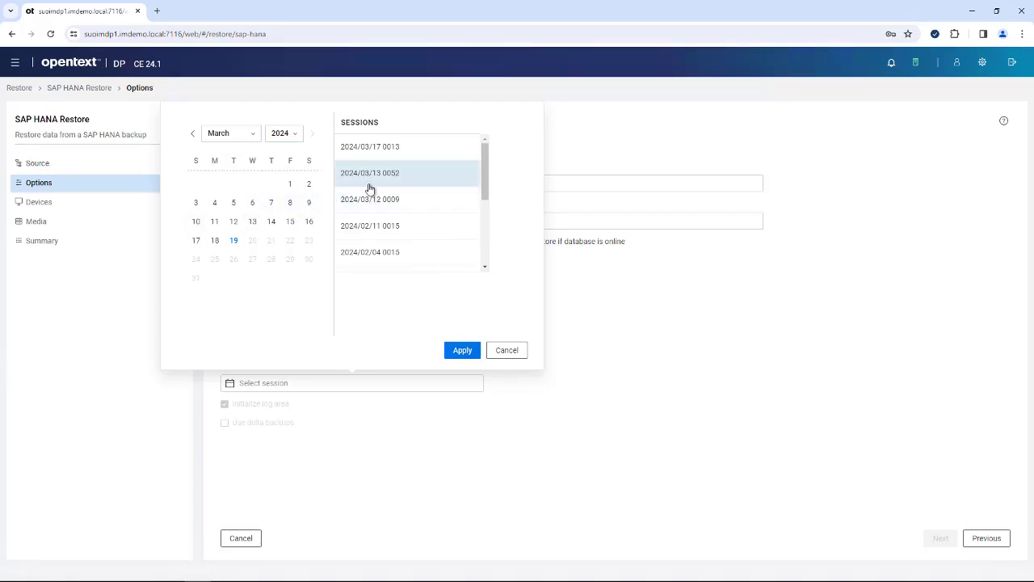
{"action": "left_click", "coordinate": [458, 353]}
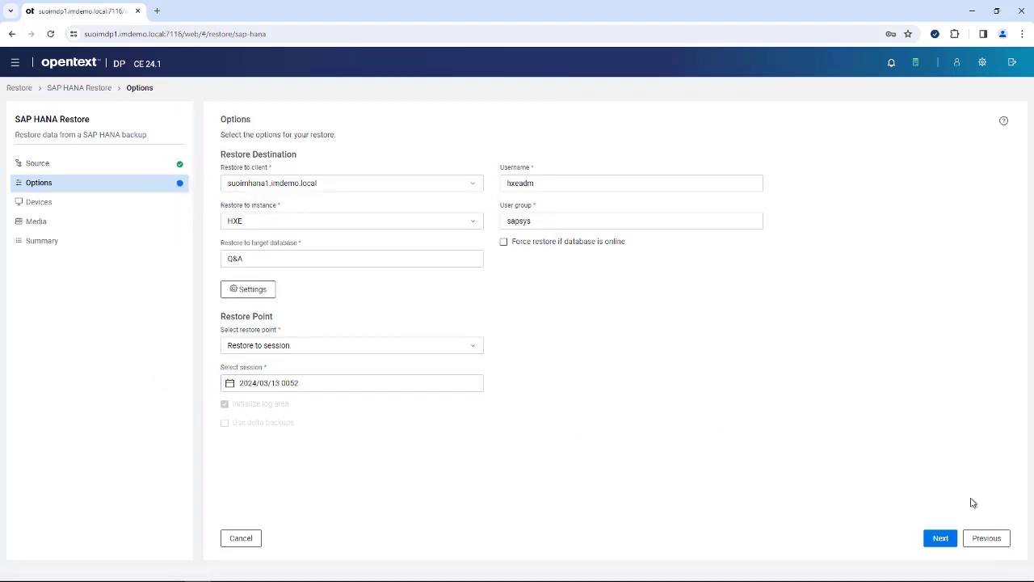
- On the Devices step, browse the device list, then keep Automatic device selection (Recommended)
{"action": "left_click", "coordinate": [940, 539]}
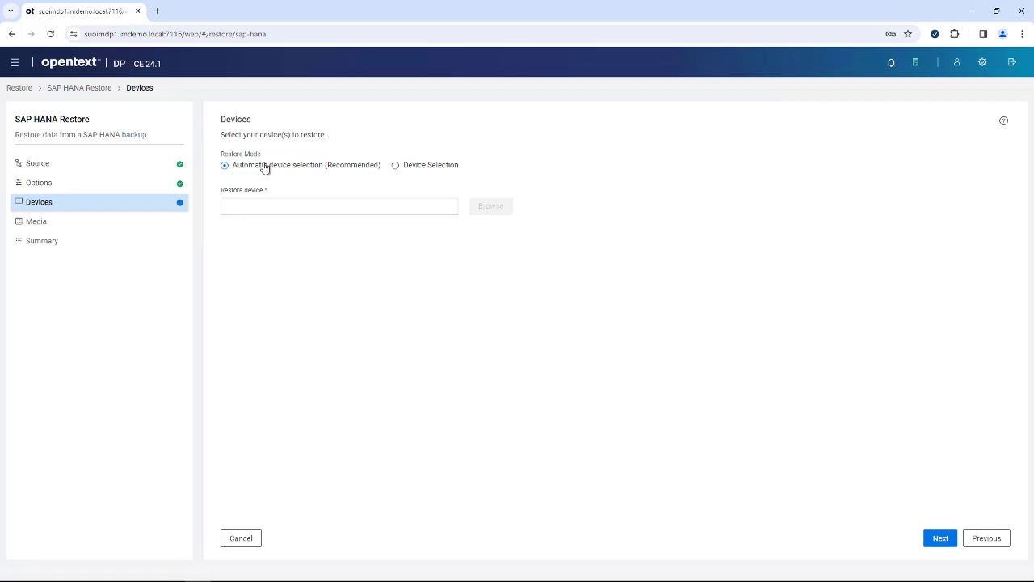
{"action": "left_click", "coordinate": [406, 172]}
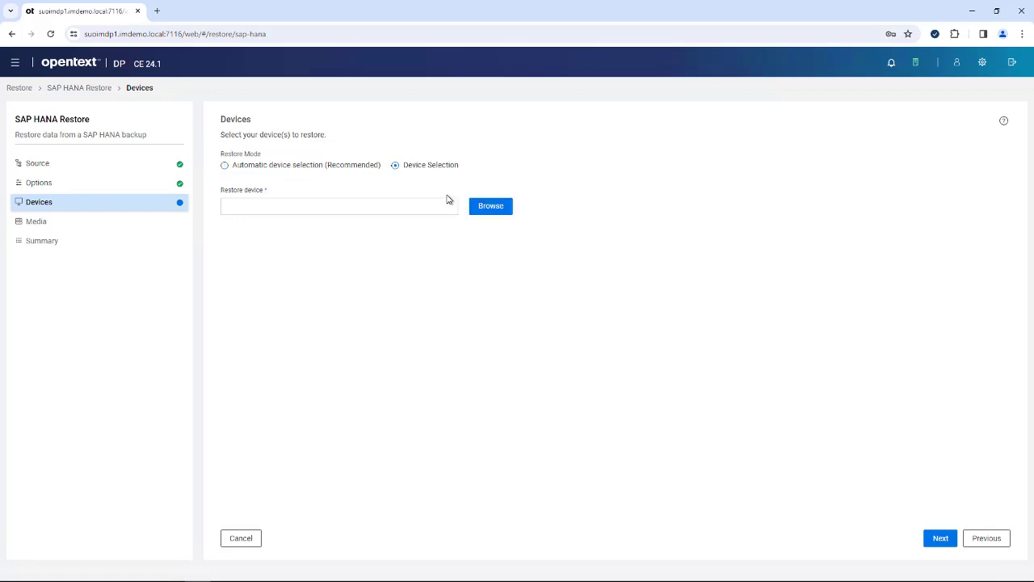
{"action": "left_click", "coordinate": [484, 208]}
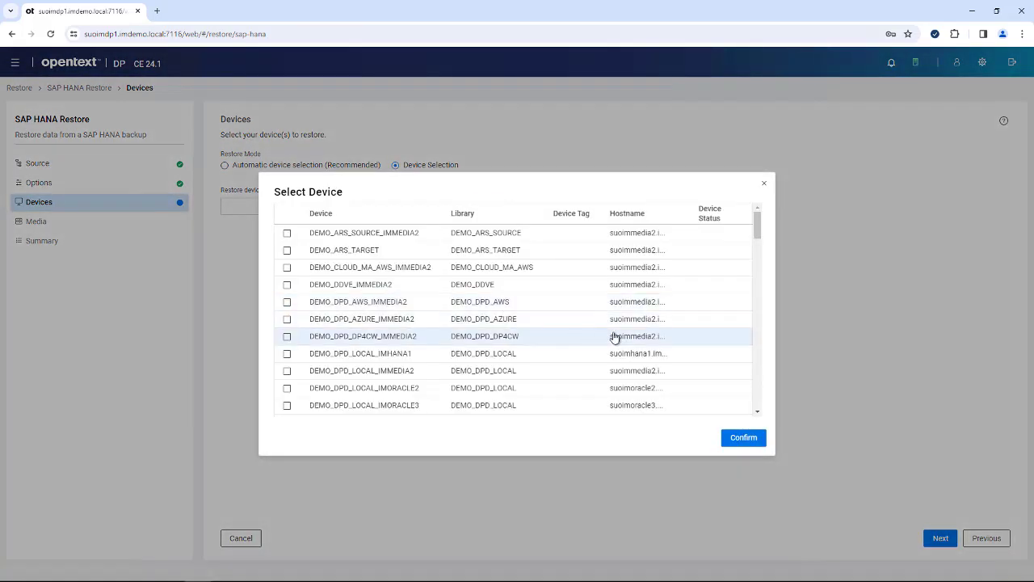
{"action": "scroll", "coordinate": [760, 255], "scroll_direction": "down", "scroll_amount": 1}
{"action": "scroll", "coordinate": [760, 255], "scroll_direction": "down", "scroll_amount": 8}
{"action": "left_click_drag", "start_coordinate": [761, 303], "coordinate": [760, 315]}
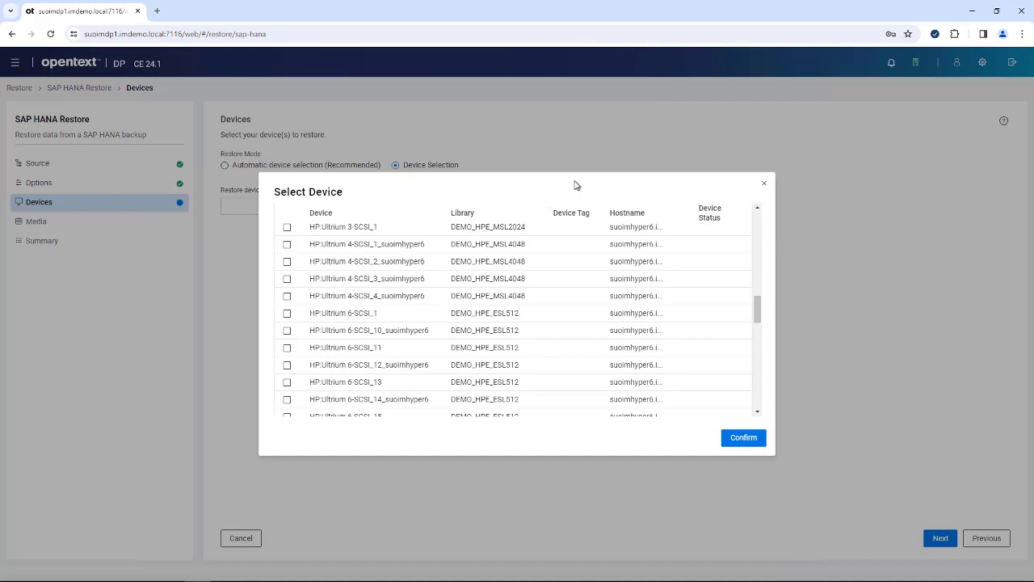
{"action": "left_click", "coordinate": [764, 187]}
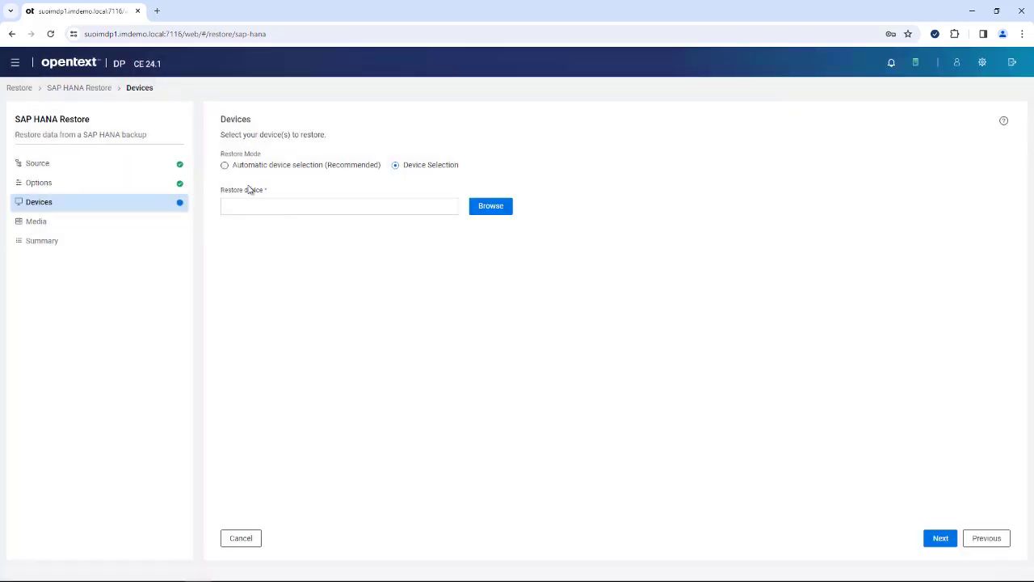
{"action": "left_click", "coordinate": [225, 166]}
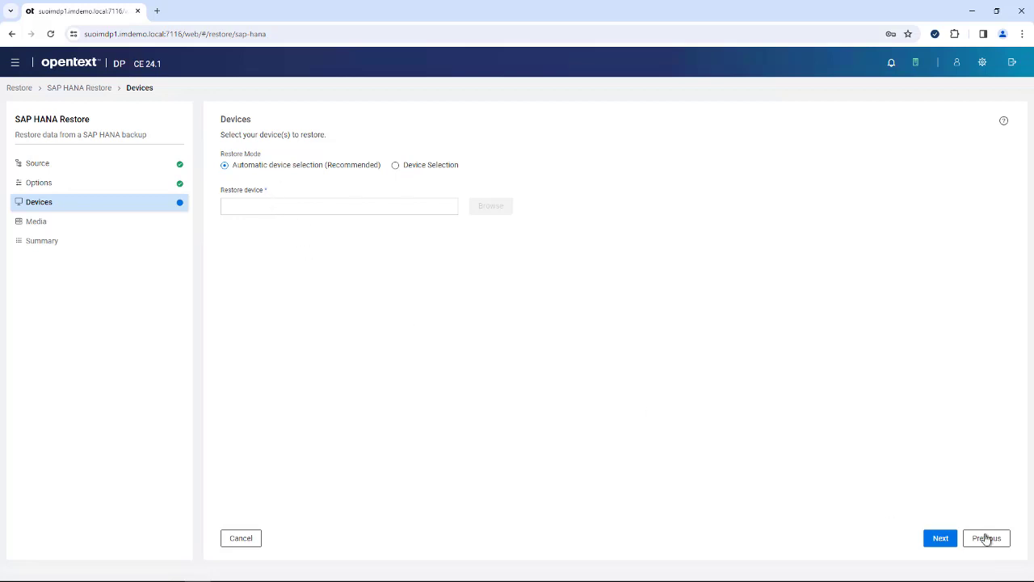
- Step through the Media and Summary pages, then cancel the restore back to the dashboard
{"action": "left_click", "coordinate": [940, 541]}
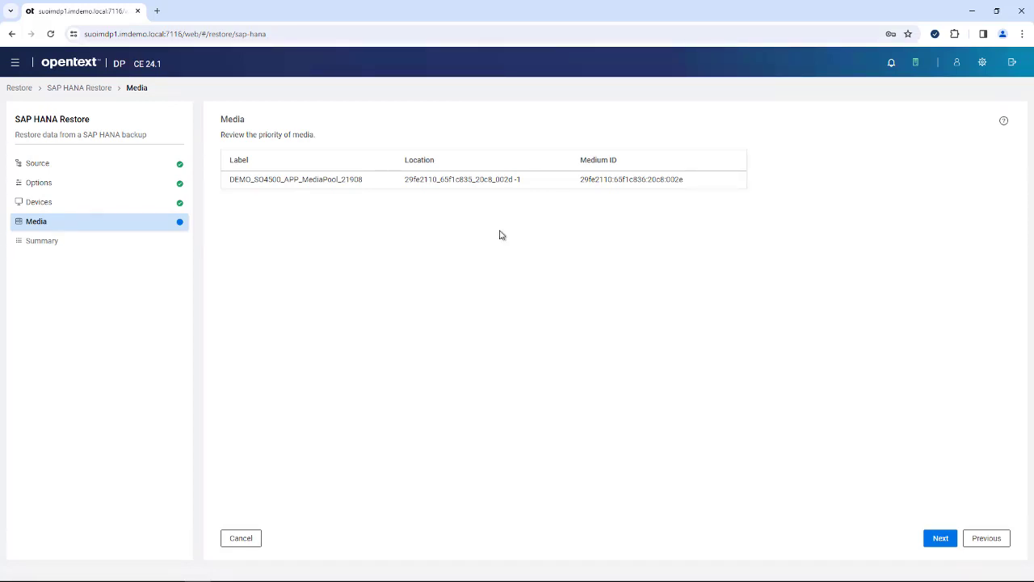
{"action": "left_click", "coordinate": [940, 539]}
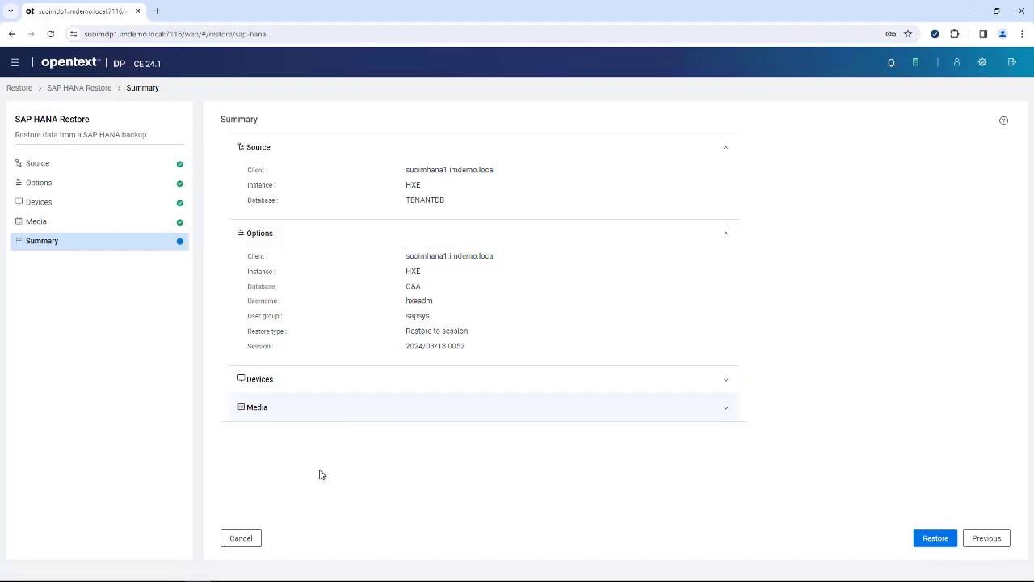
{"action": "left_click", "coordinate": [242, 543]}
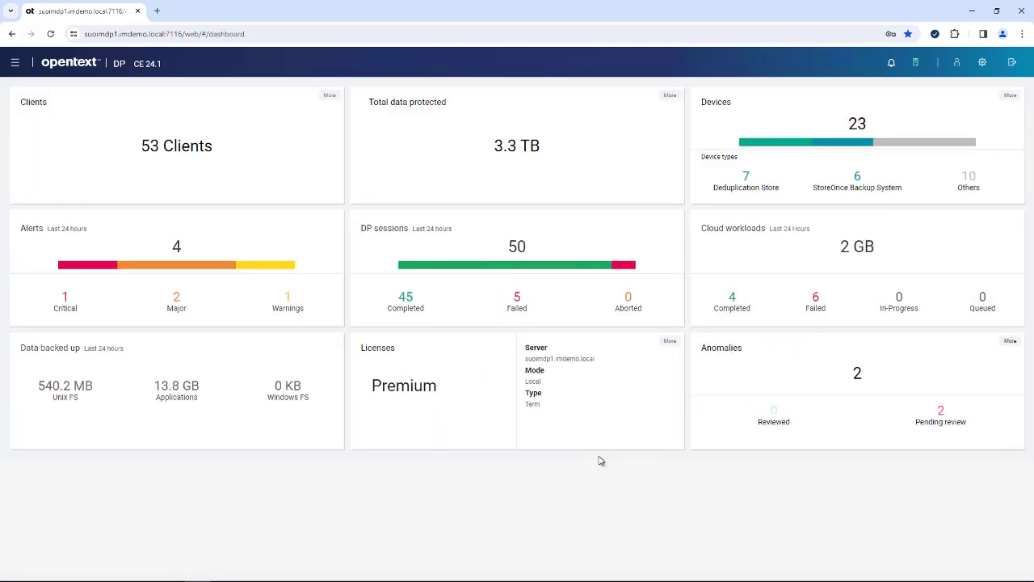
- Open the Settings pages, landing on User Federation with MSLDAP and OPENLDAP listed
{"action": "left_click", "coordinate": [15, 63]}
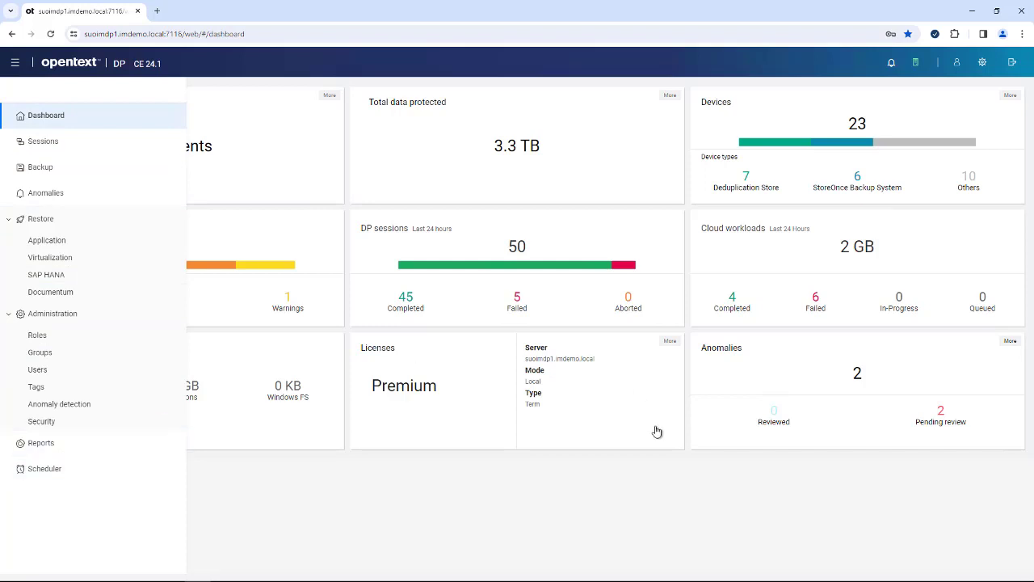
{"action": "left_click", "coordinate": [982, 64]}
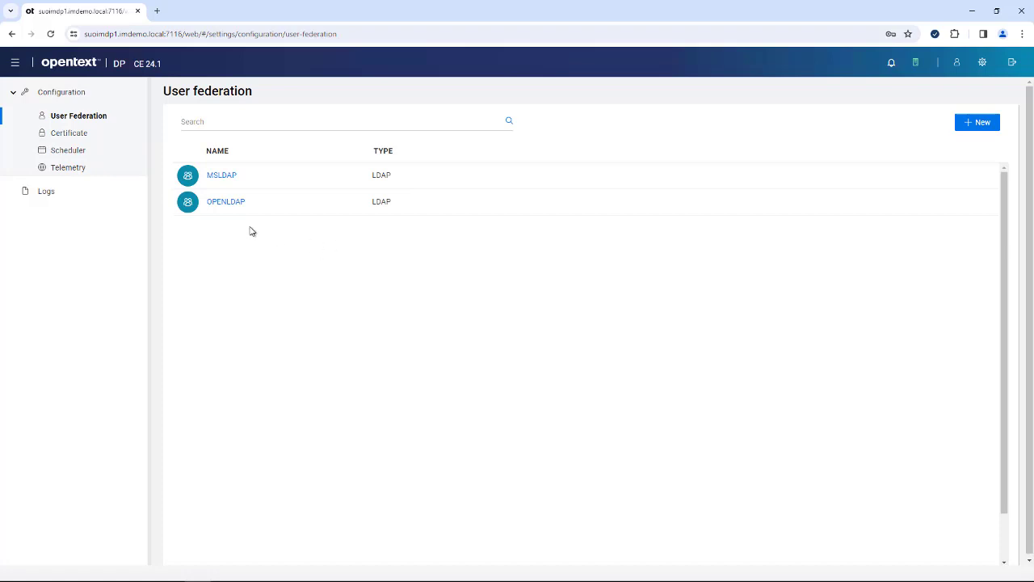
- View the Certificate import page, then the Scheduler page with its unscheduled Maintenance job
{"action": "left_click", "coordinate": [70, 134]}
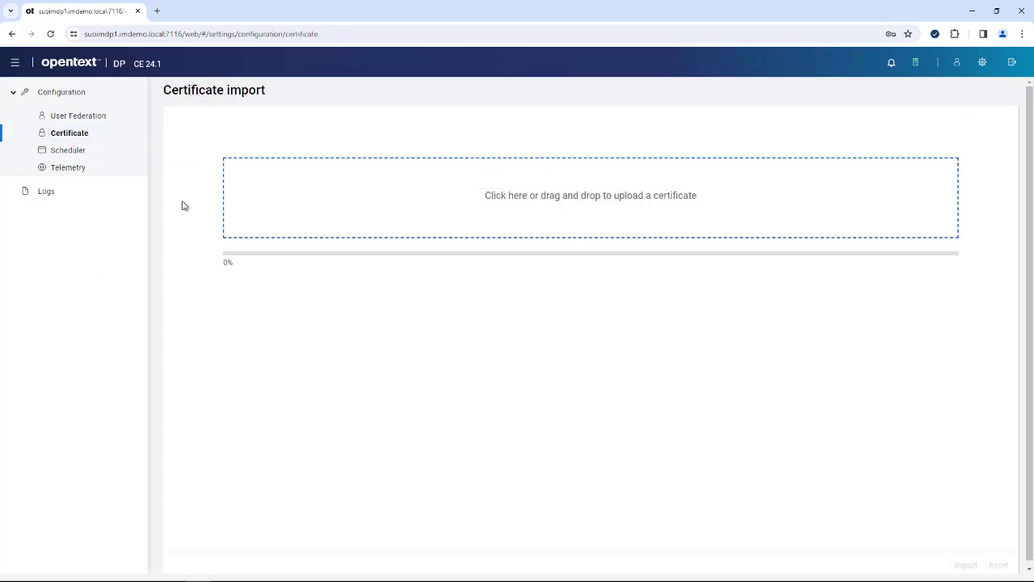
{"action": "left_click", "coordinate": [68, 153]}
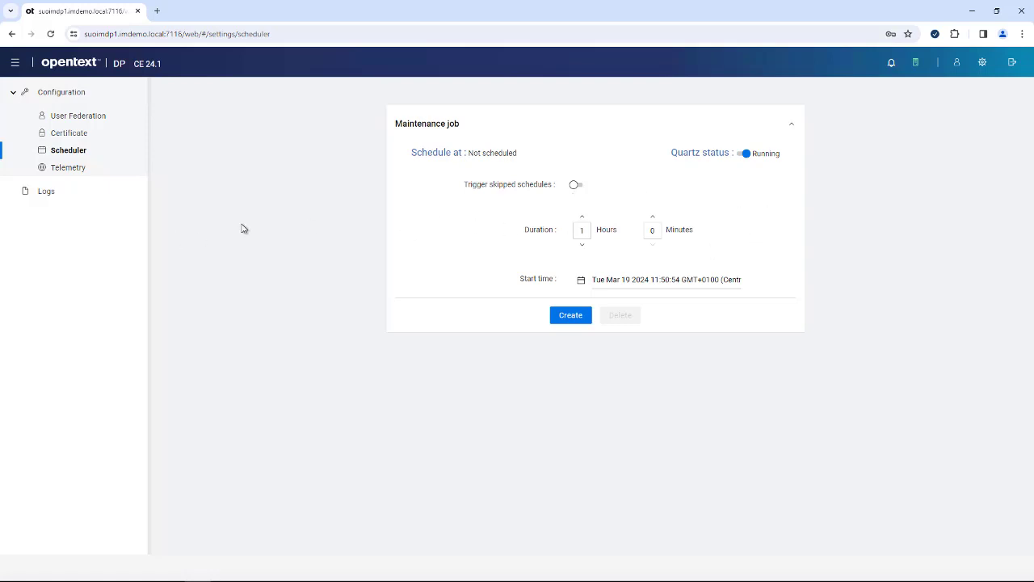
- Scroll through the debug server Logs, then go back to the dashboard showing 53 clients
{"action": "left_click", "coordinate": [47, 191]}
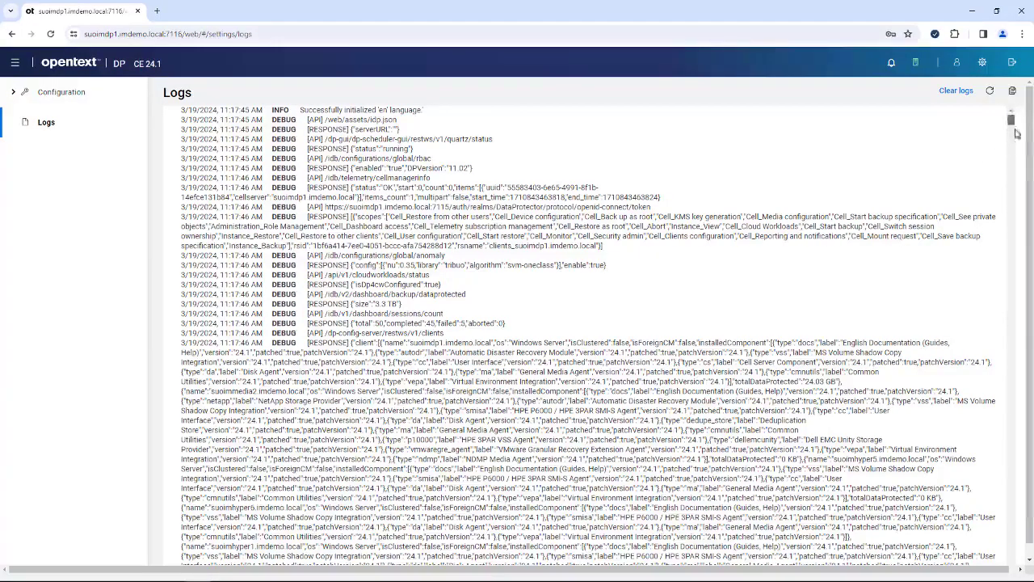
{"action": "left_click_drag", "start_coordinate": [1011, 121], "coordinate": [1011, 289]}
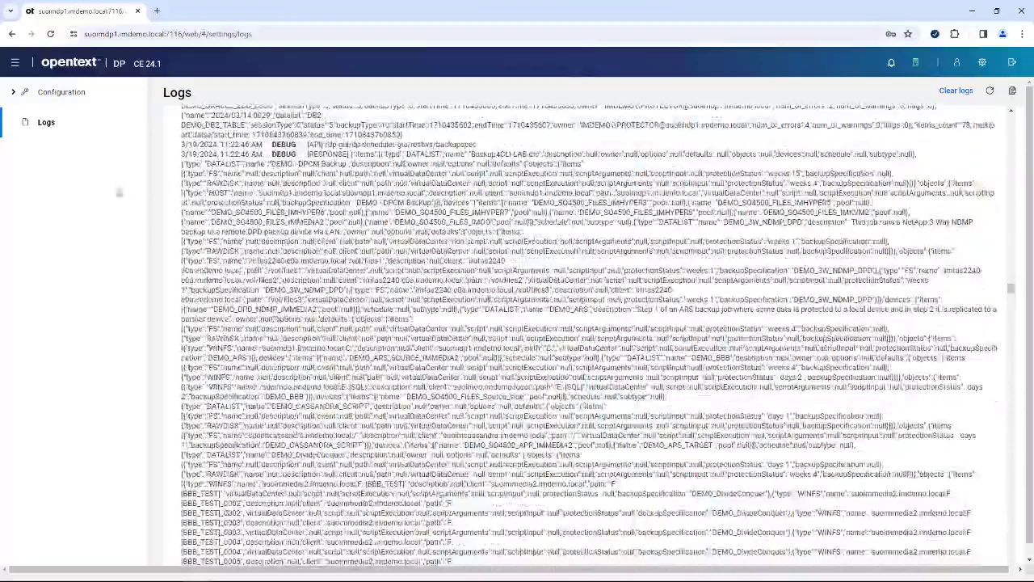
{"action": "left_click", "coordinate": [34, 107]}
{"action": "left_click", "coordinate": [32, 115]}
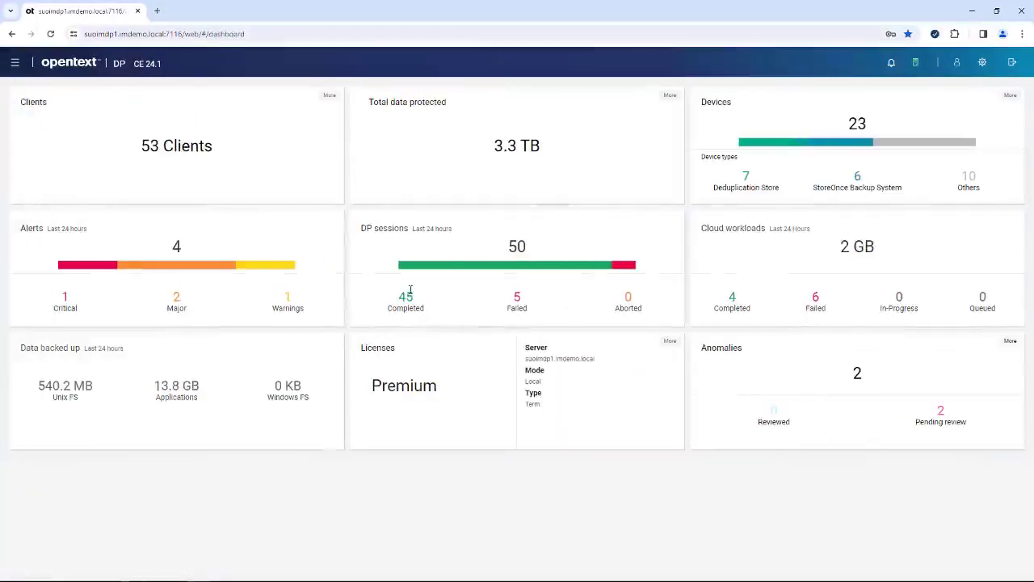